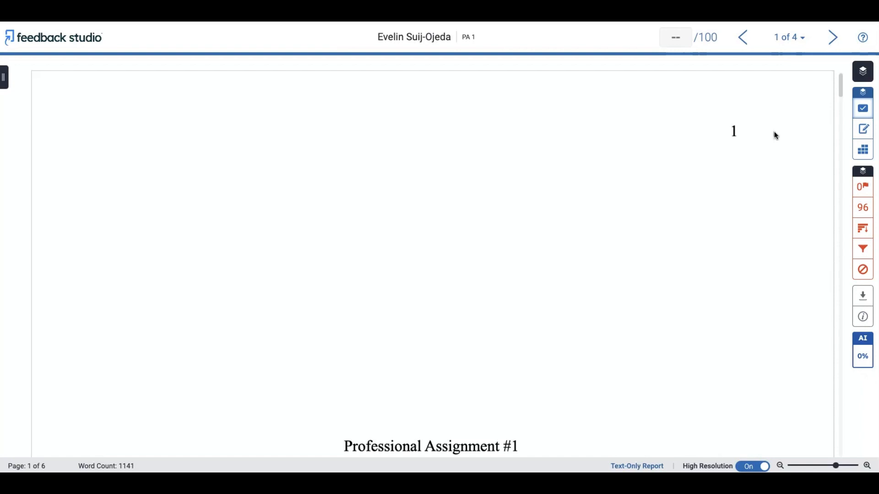
# - Open the QuickMarks for the paper and read the full description of the Missing "," mark in the Commonly Used set
pyautogui.click(868, 110)
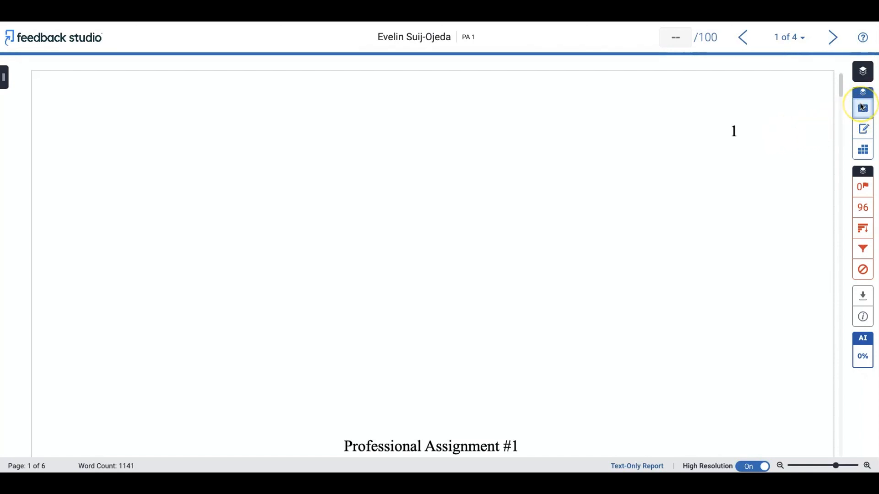
pyautogui.click(864, 110)
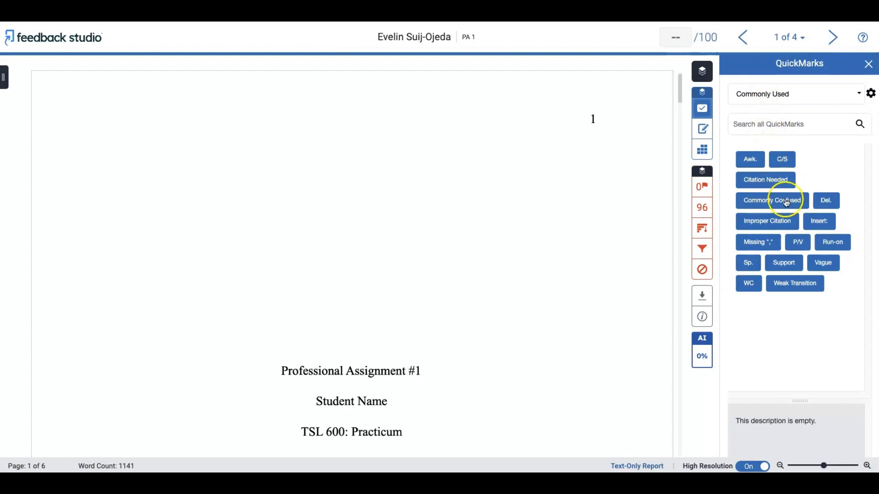
pyautogui.click(757, 246)
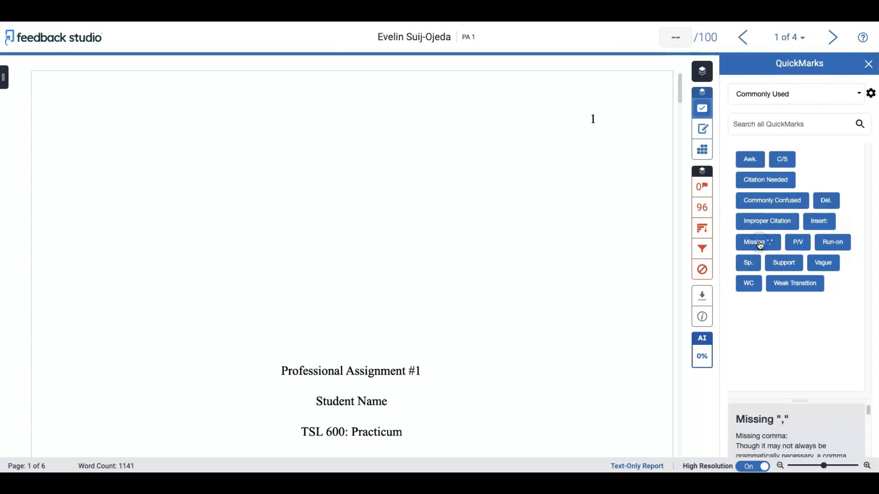
pyautogui.scroll(-3, 817, 428)
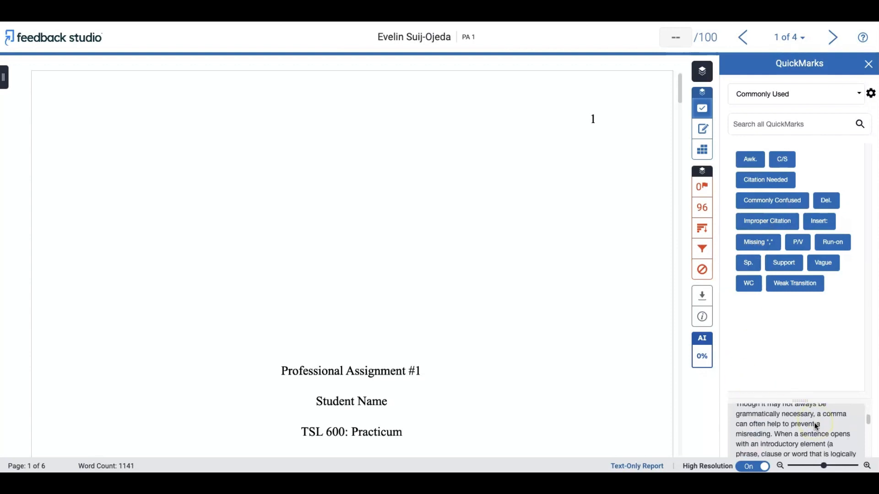
pyautogui.scroll(-5, 818, 428)
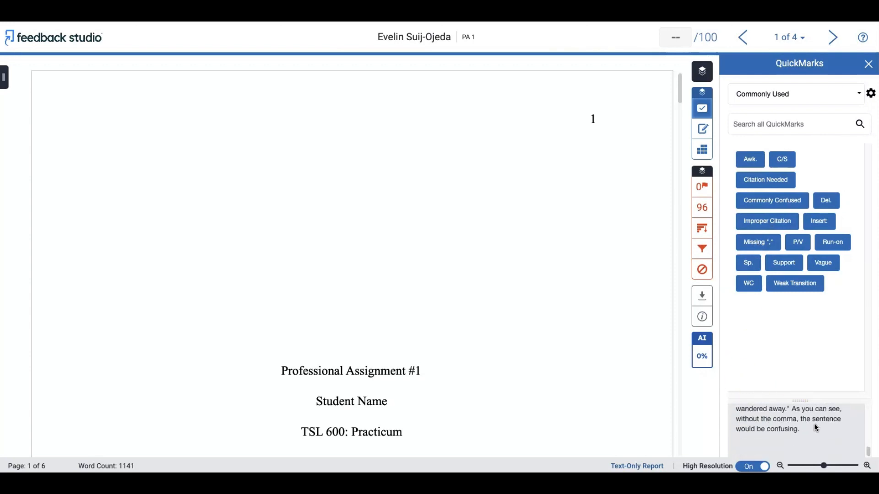
pyautogui.scroll(8, 815, 428)
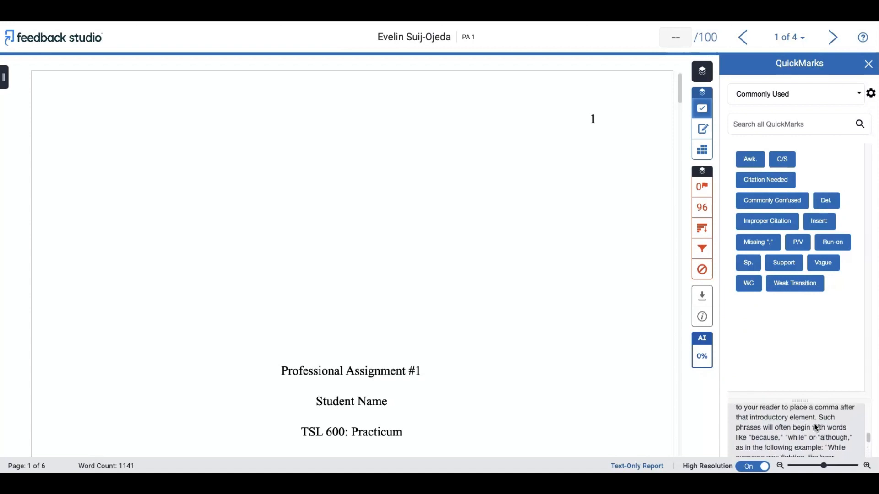
pyautogui.scroll(6, 817, 428)
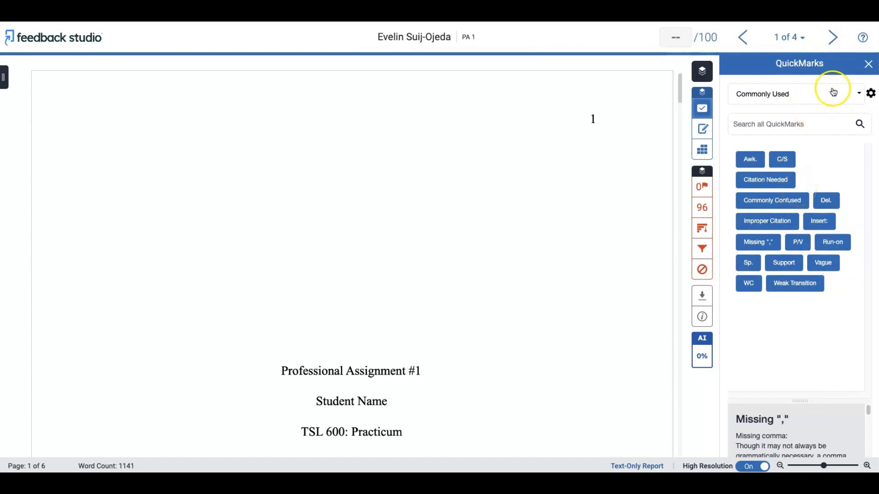
# - Switch the displayed QuickMarks set to Short Answer
pyautogui.click(860, 94)
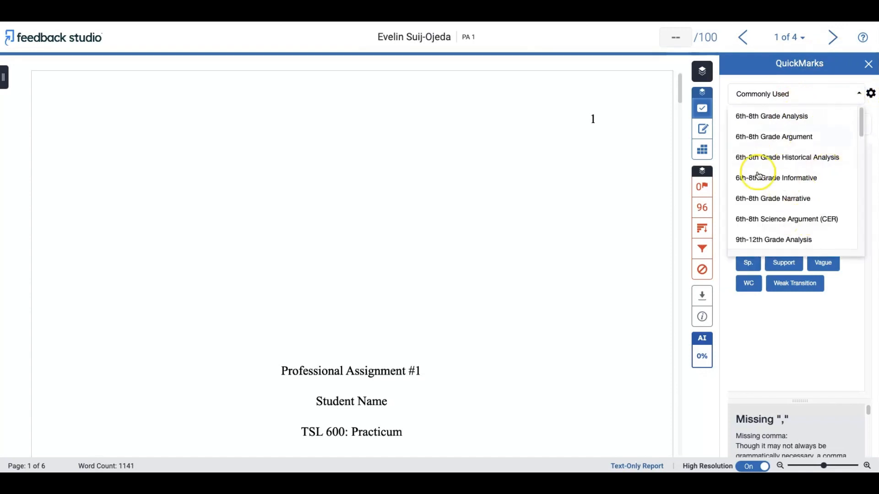
pyautogui.scroll(-6, 785, 183)
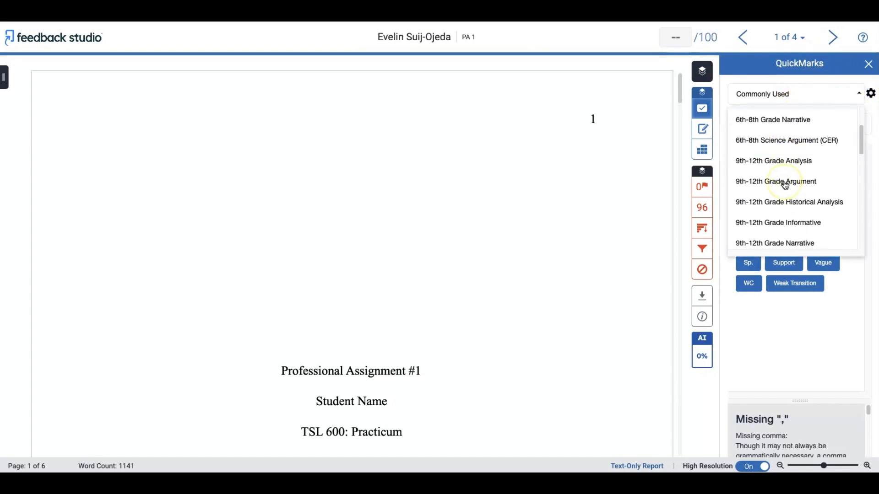
pyautogui.scroll(-5, 785, 185)
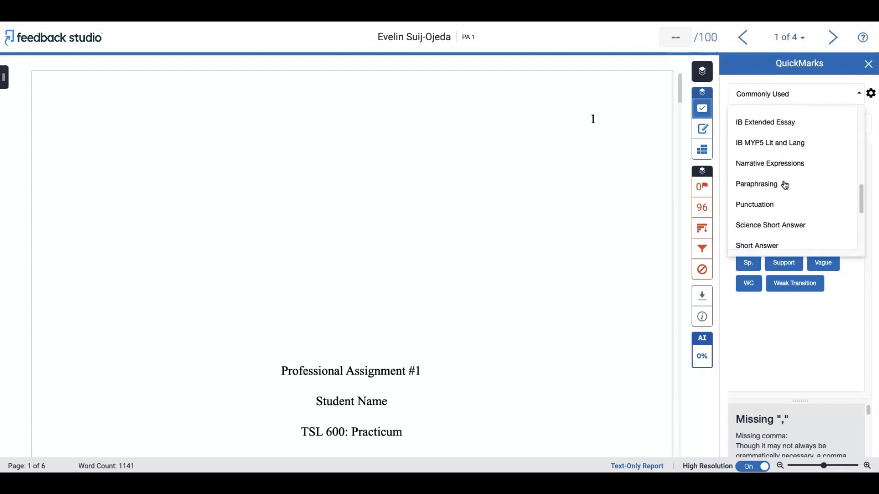
pyautogui.click(778, 187)
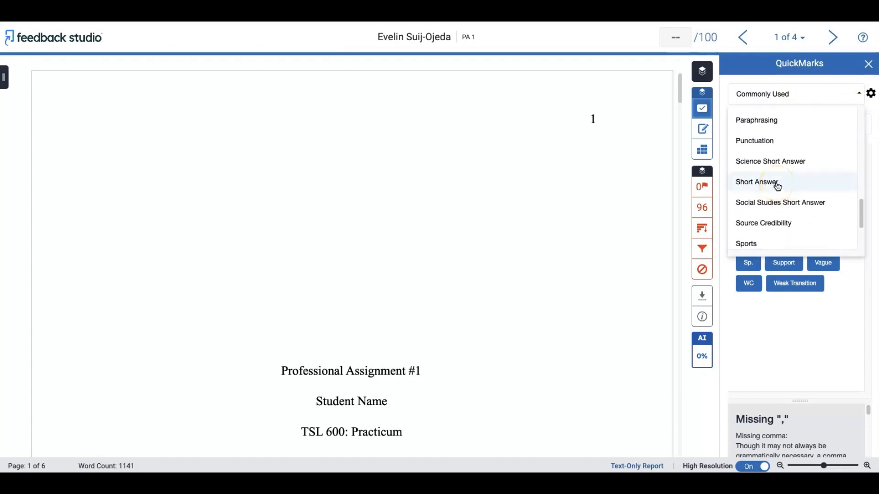
pyautogui.click(778, 187)
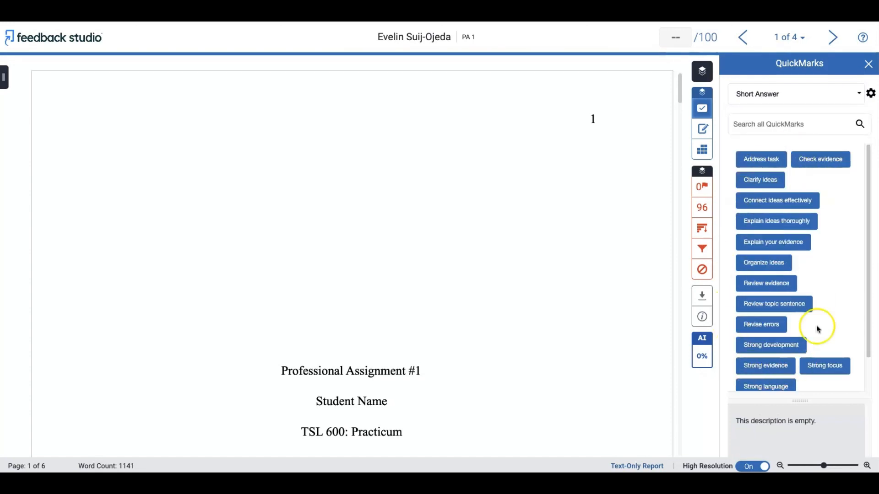
# - Read the descriptions of the "Explain ideas thoroughly" and "Organize ideas" QuickMarks in the Short Answer set
pyautogui.click(780, 226)
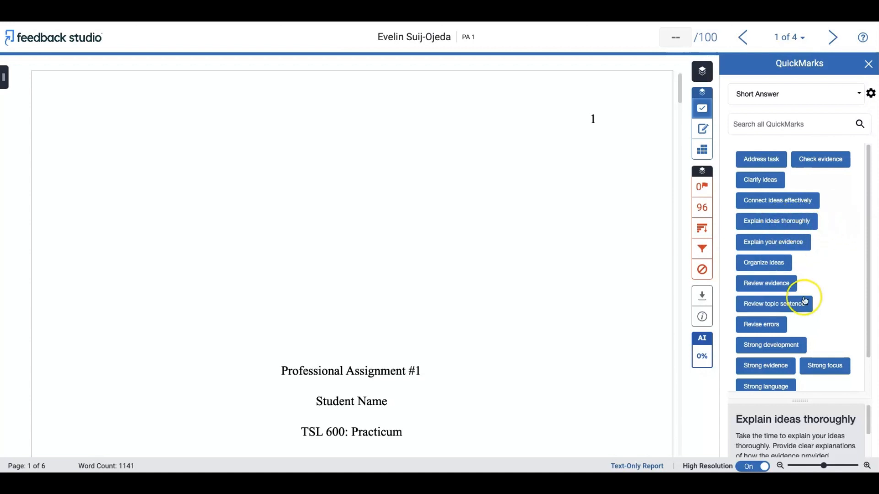
pyautogui.scroll(-1, 843, 316)
pyautogui.scroll(-2, 820, 432)
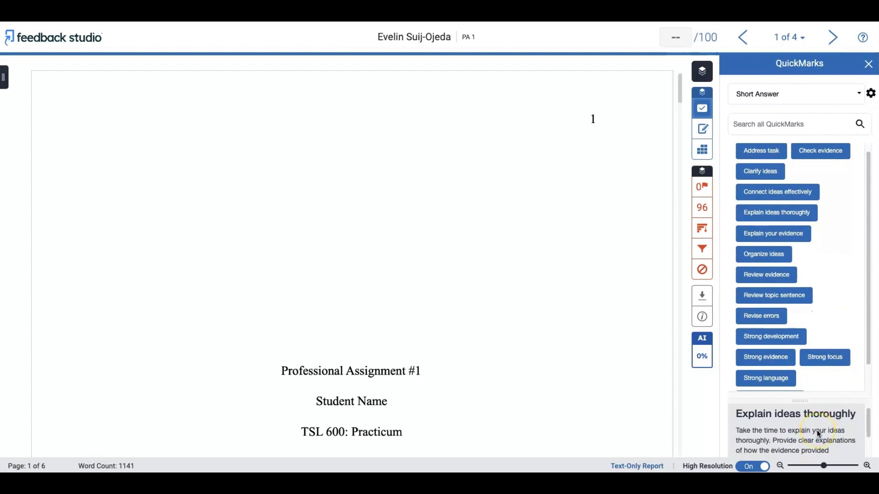
pyautogui.scroll(-1, 818, 434)
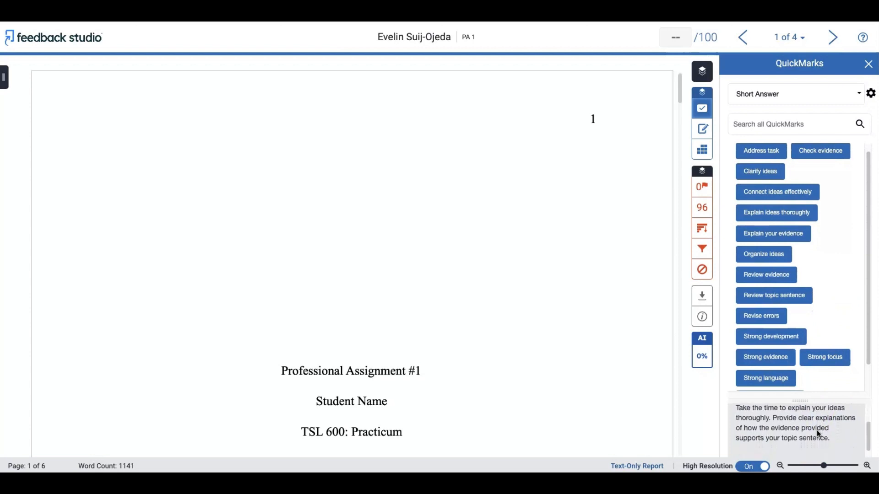
pyautogui.scroll(1, 818, 434)
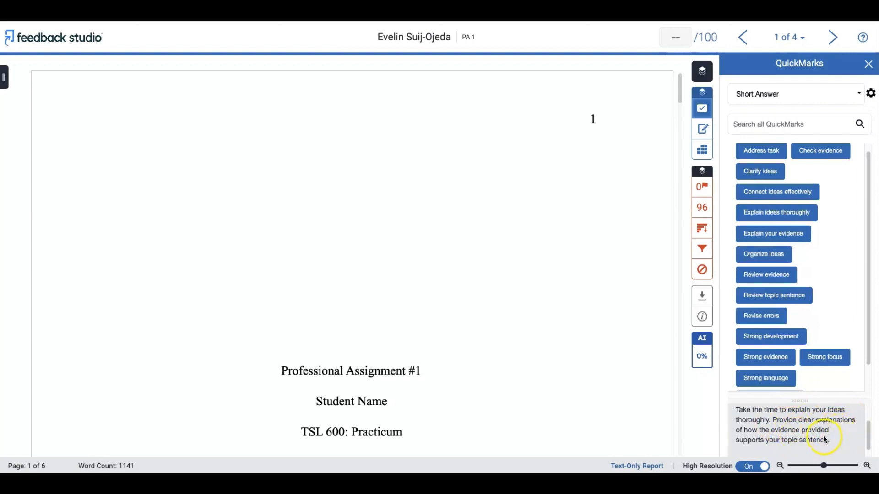
pyautogui.click(746, 255)
pyautogui.scroll(-3, 826, 446)
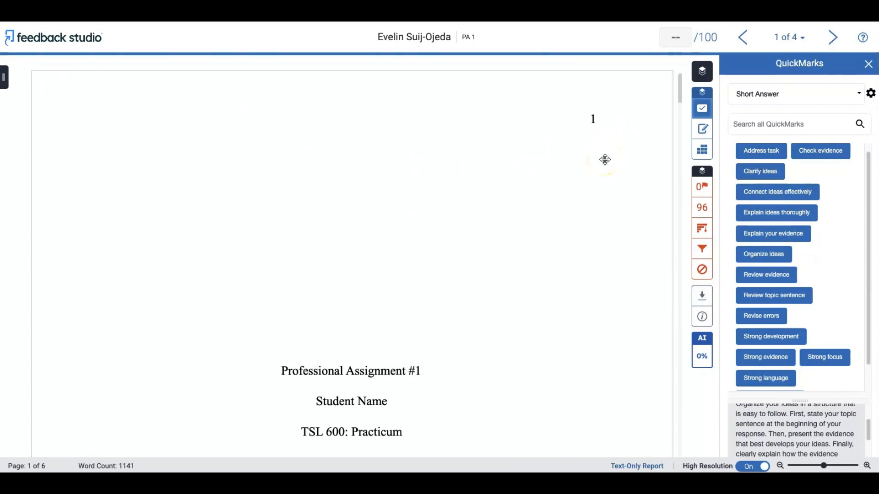
# - Open the QuickMarks manager, look through the available sets, and view the "Explain your evidence" mark
pyautogui.click(872, 95)
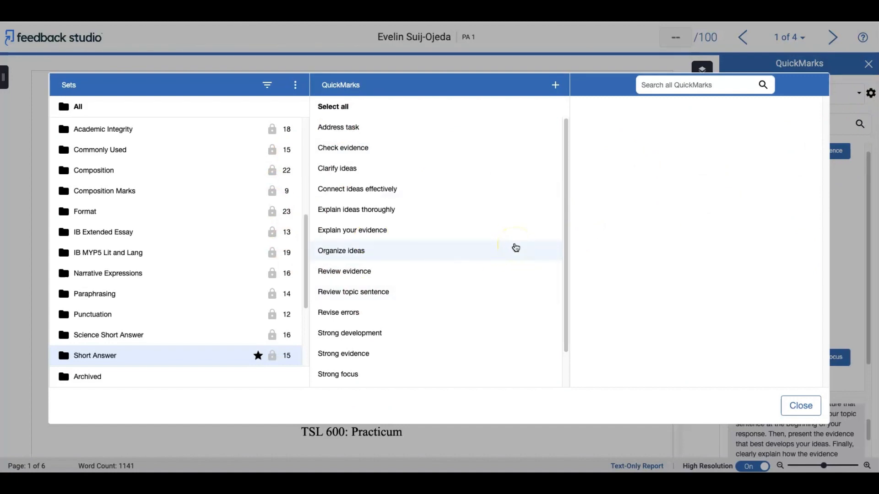
pyautogui.scroll(-3, 167, 277)
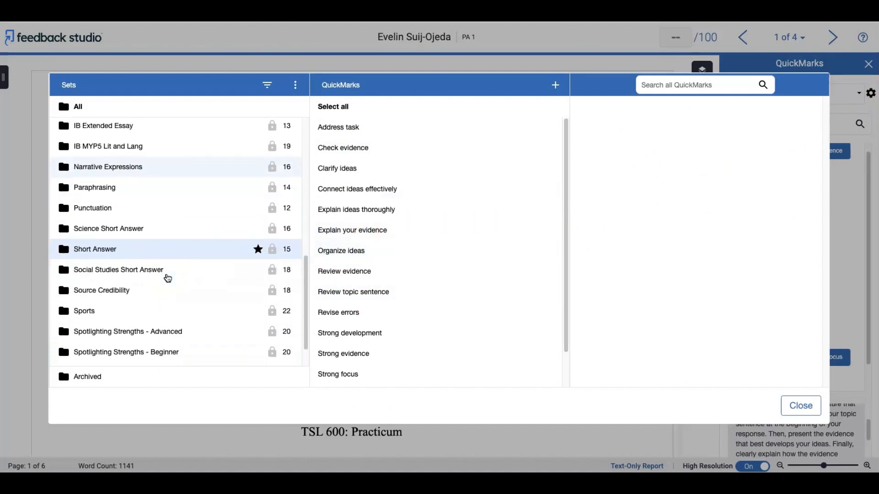
pyautogui.scroll(-1, 168, 278)
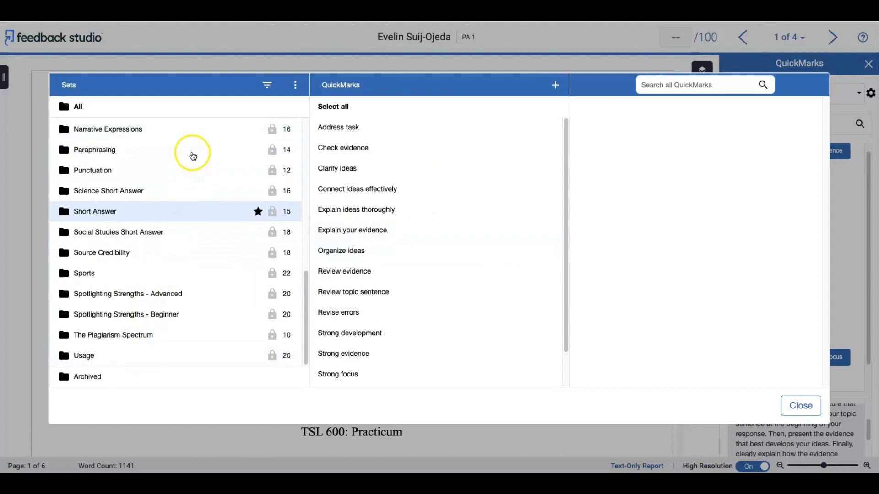
pyautogui.scroll(1, 169, 195)
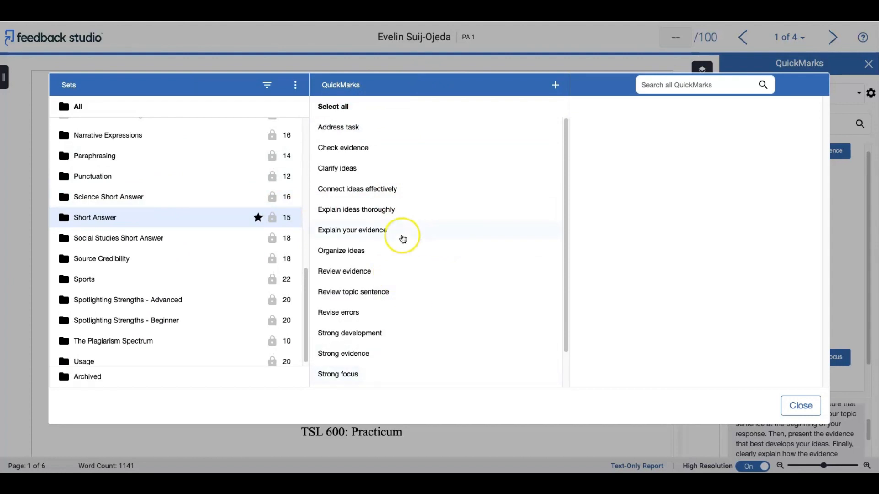
pyautogui.click(376, 230)
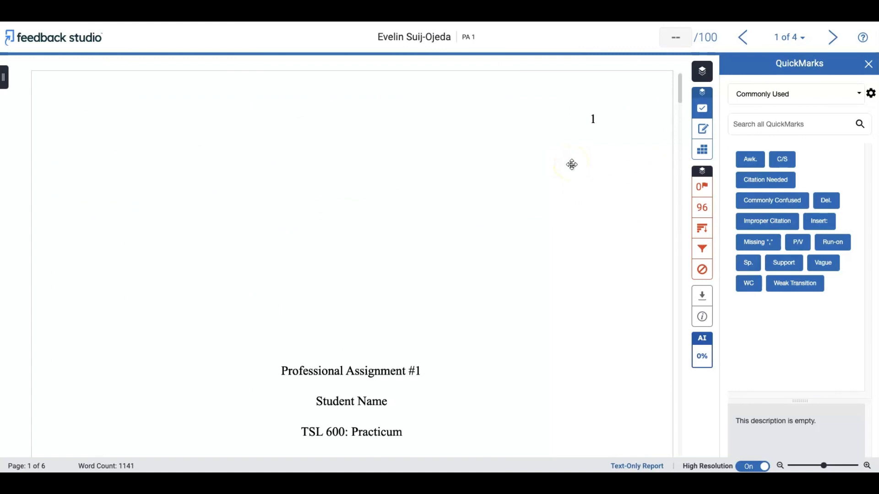
# - Browse the selectable grade-level QuickMarks sets while Commonly Used is the active set
pyautogui.click(569, 166)
pyautogui.click(816, 96)
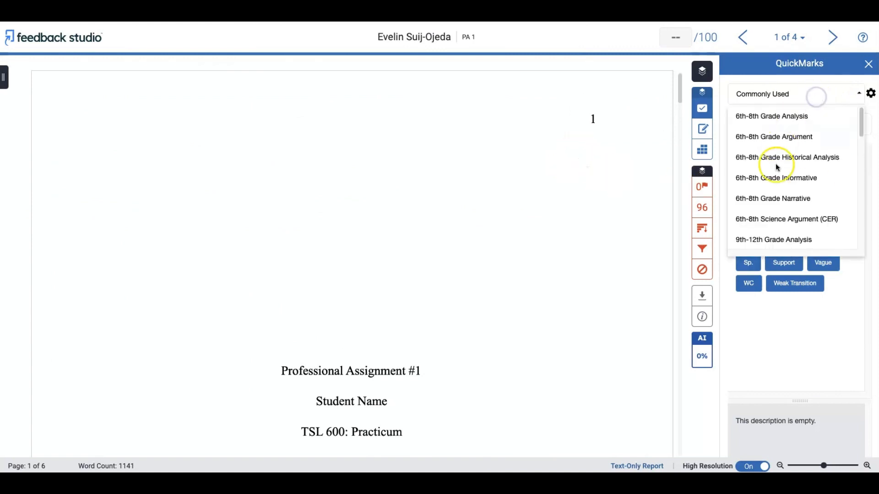
pyautogui.scroll(-4, 788, 195)
pyautogui.scroll(3, 789, 195)
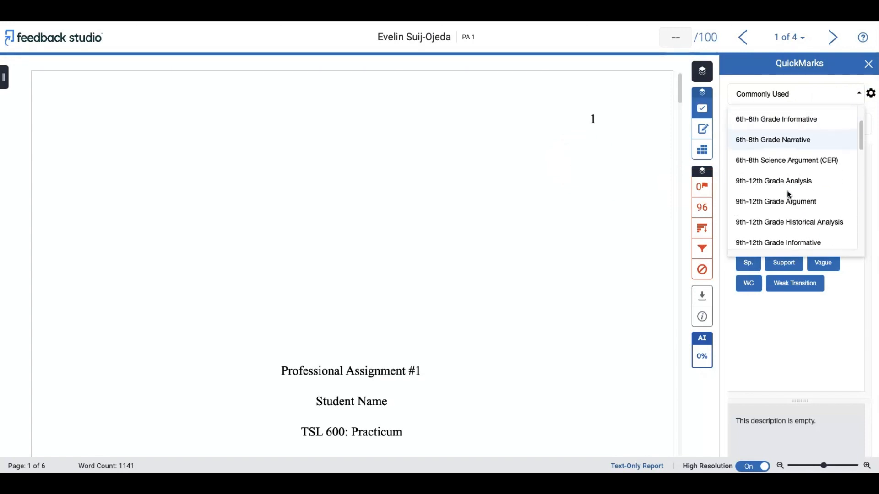
pyautogui.scroll(3, 788, 194)
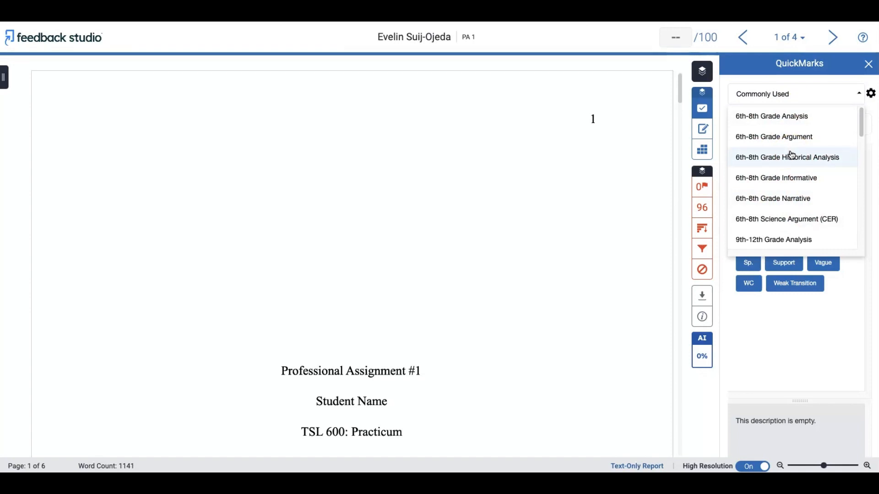
# - Create a new QuickMarks set titled "My set" in the QuickMarks manager
pyautogui.click(871, 96)
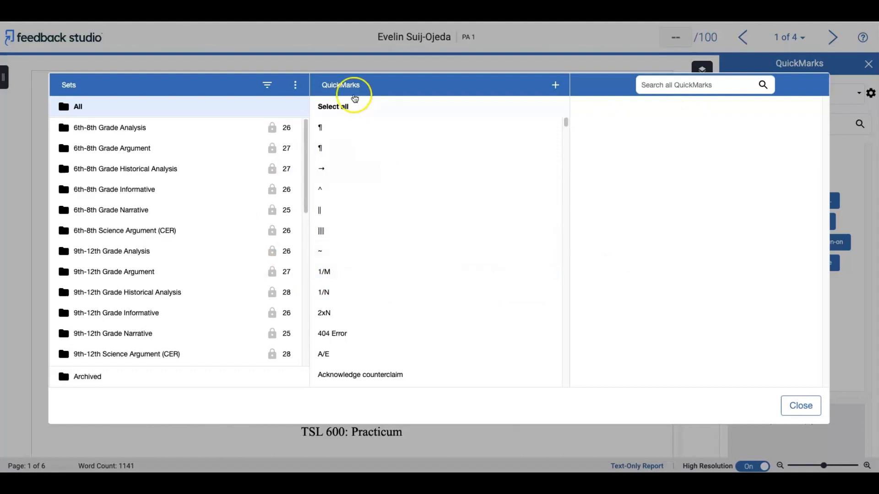
pyautogui.click(296, 86)
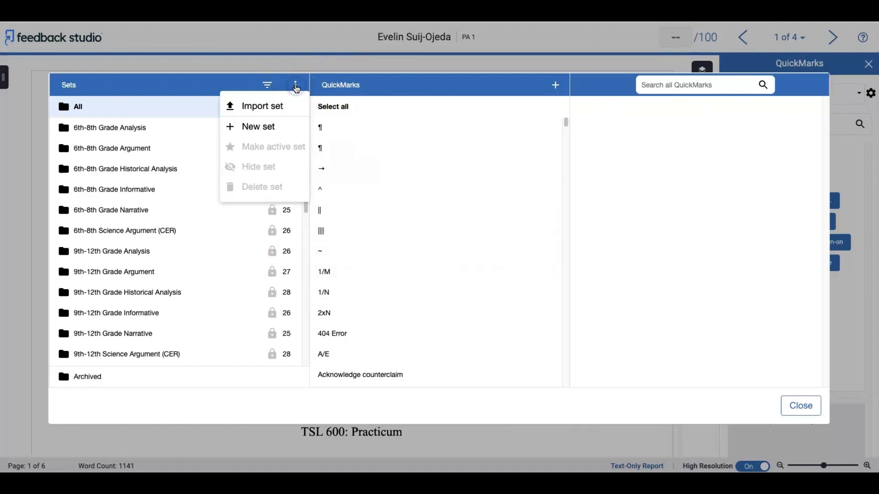
pyautogui.click(254, 132)
pyautogui.click(126, 131)
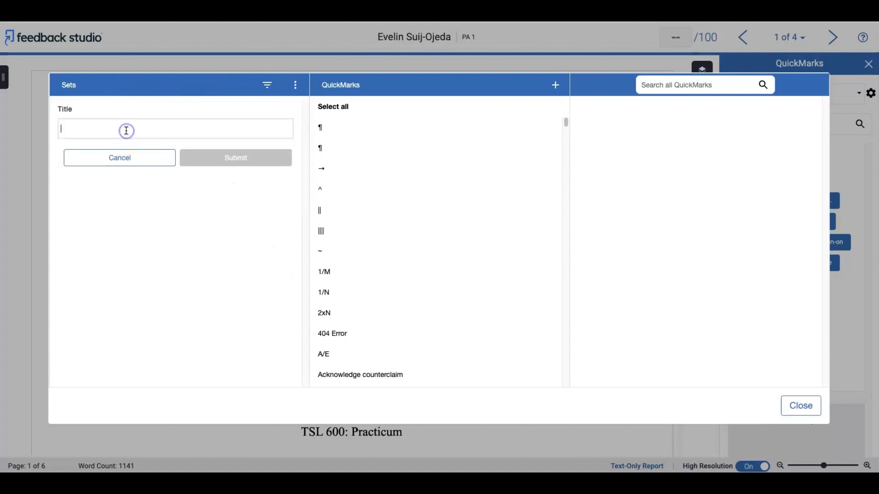
pyautogui.write('My set')
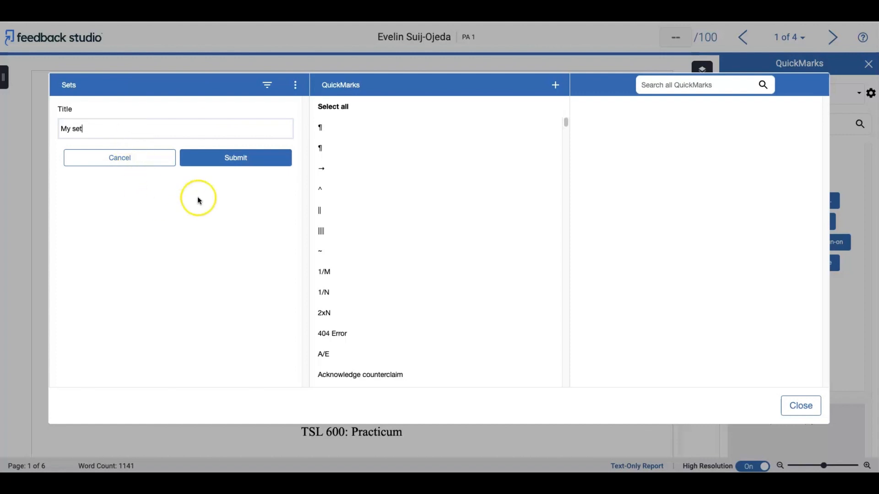
pyautogui.click(238, 160)
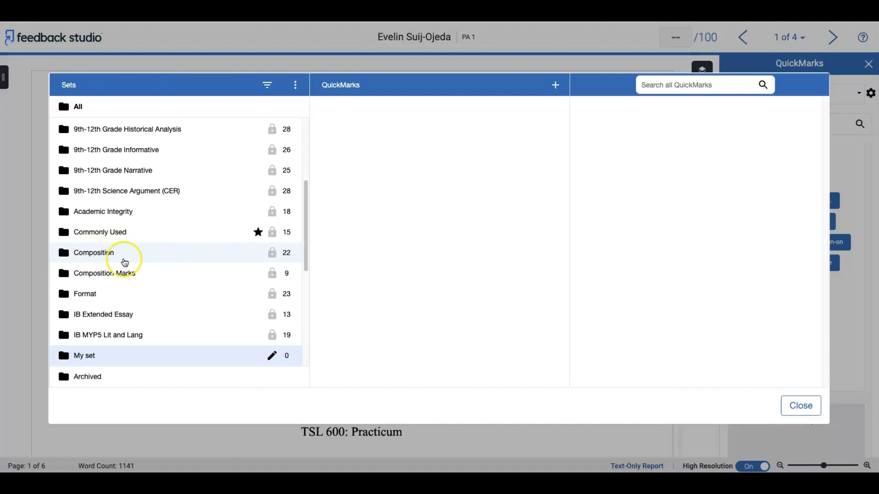
# - Add the "Frag." QuickMark from the Composition set to "My set"
pyautogui.click(101, 253)
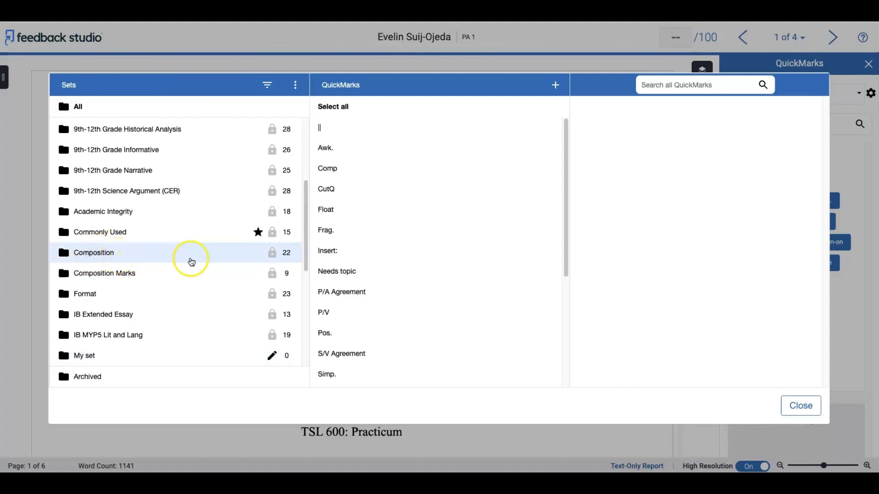
pyautogui.click(330, 234)
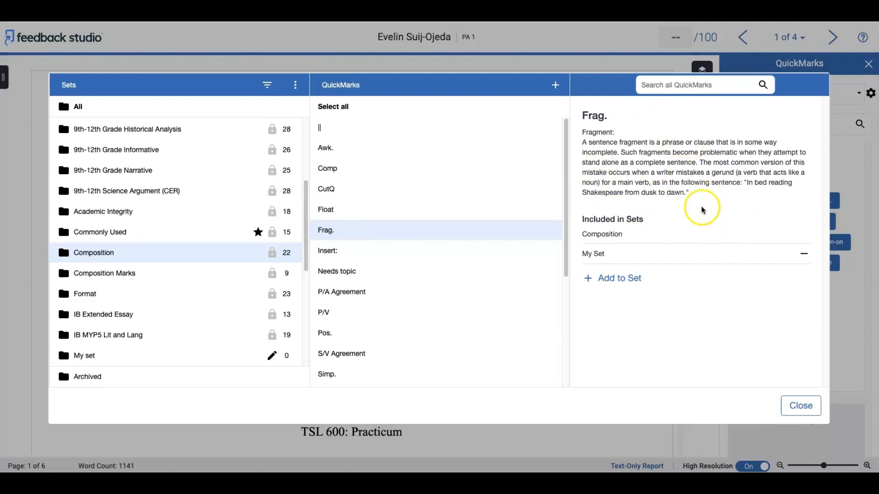
pyautogui.click(624, 286)
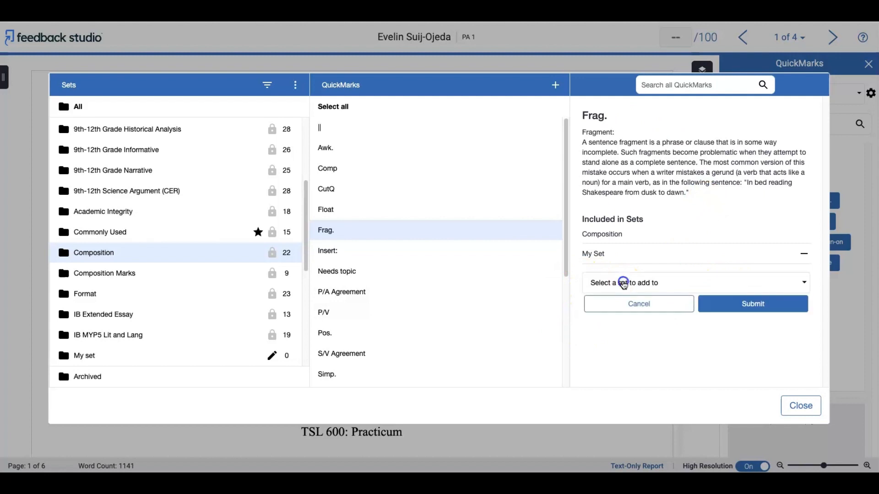
pyautogui.click(677, 279)
pyautogui.scroll(-2, 695, 330)
pyautogui.scroll(-5, 696, 331)
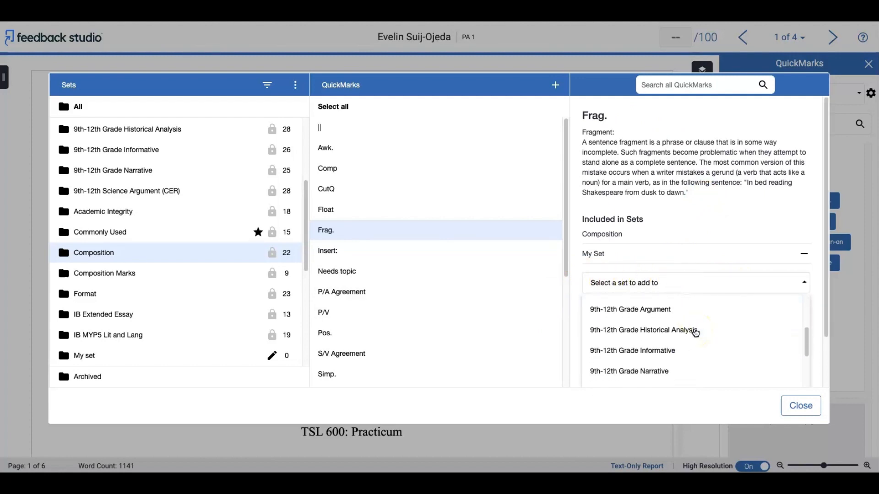
pyautogui.click(602, 305)
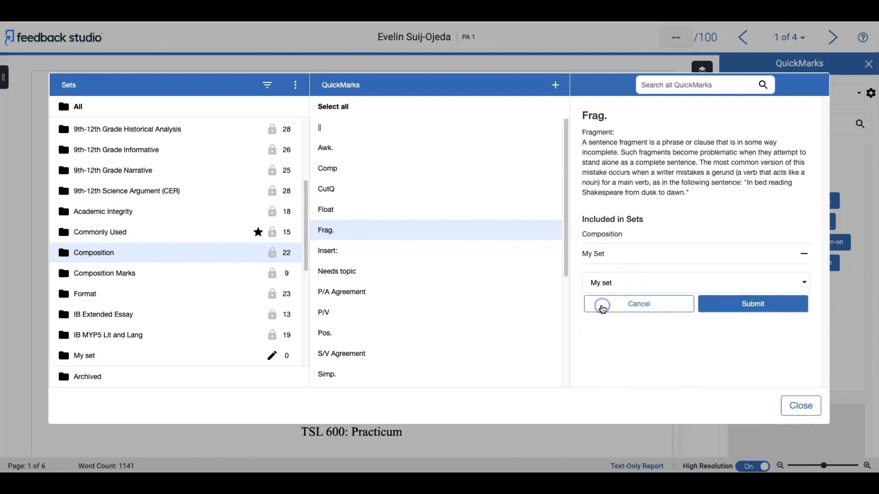
pyautogui.click(768, 306)
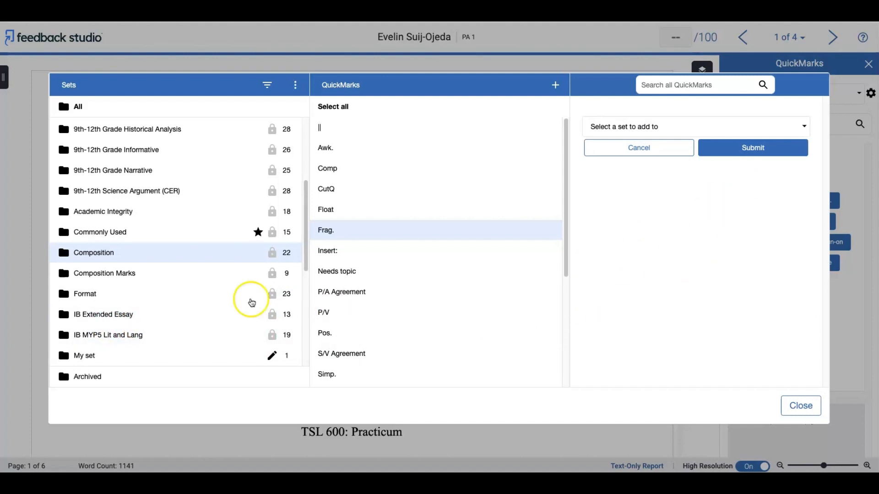
# - Create a QuickMark titled "New Mark" with the description "description" in "My set"
pyautogui.click(101, 360)
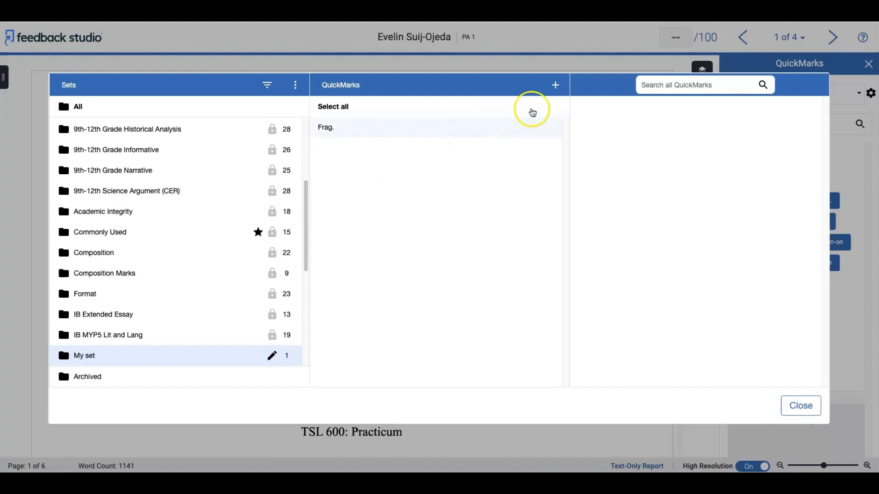
pyautogui.click(565, 94)
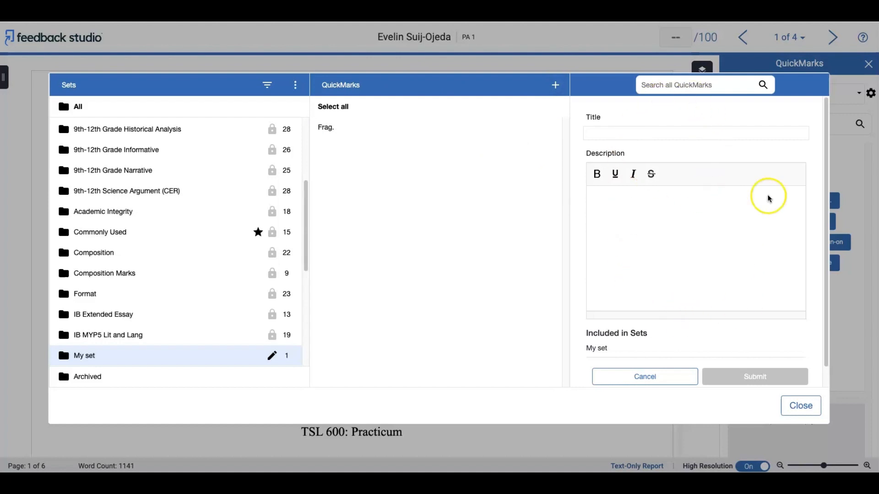
pyautogui.click(658, 134)
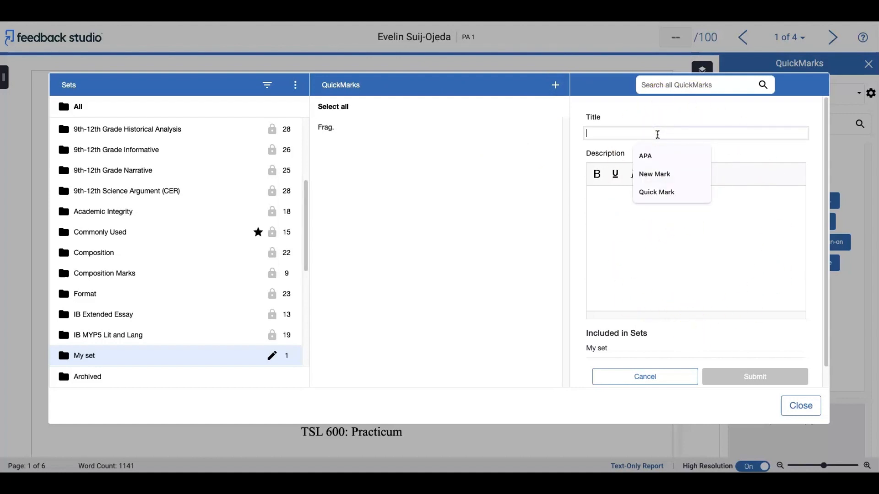
pyautogui.click(662, 131)
pyautogui.click(665, 179)
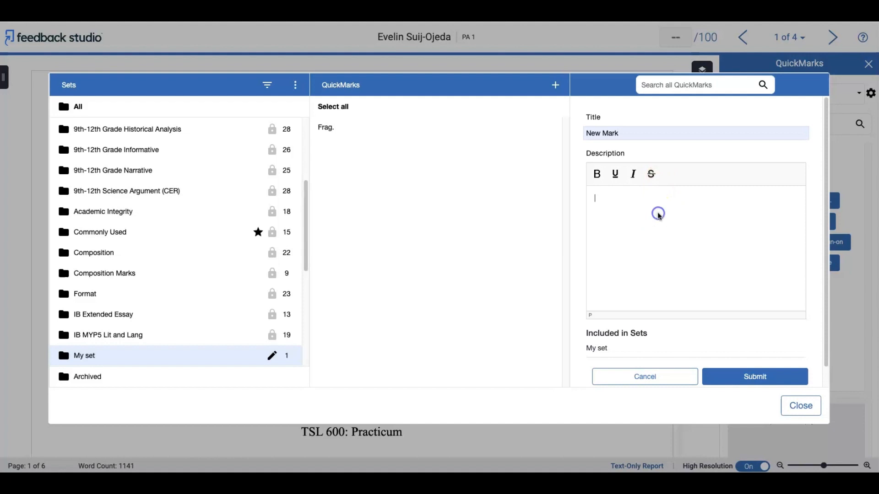
pyautogui.write('description')
pyautogui.click(671, 217)
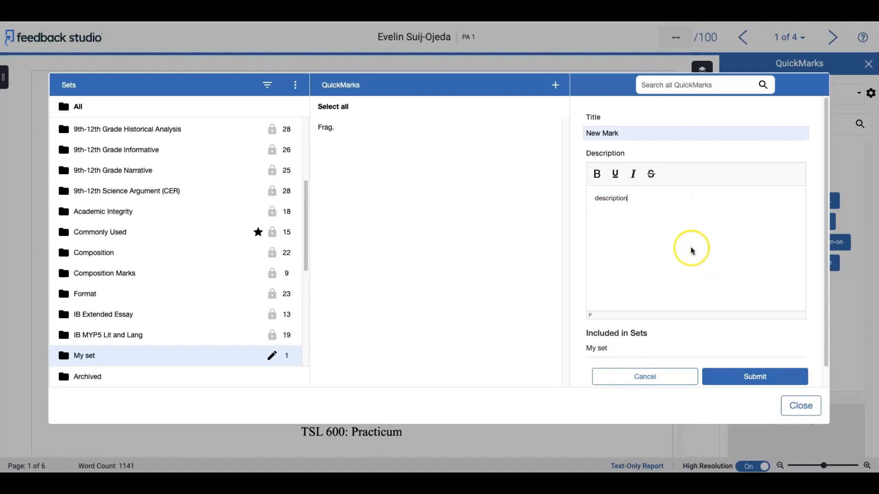
pyautogui.click(754, 376)
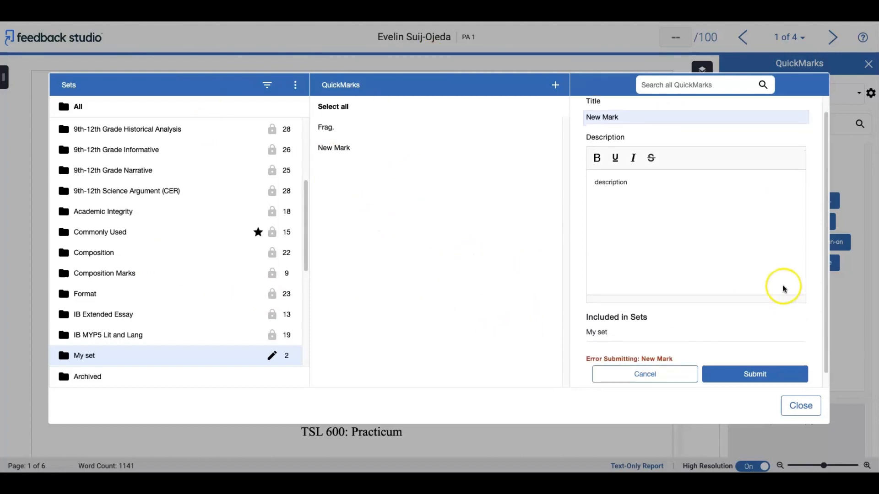
# - Discard the leftover QuickMark entry form and close the QuickMarks manager
pyautogui.click(805, 407)
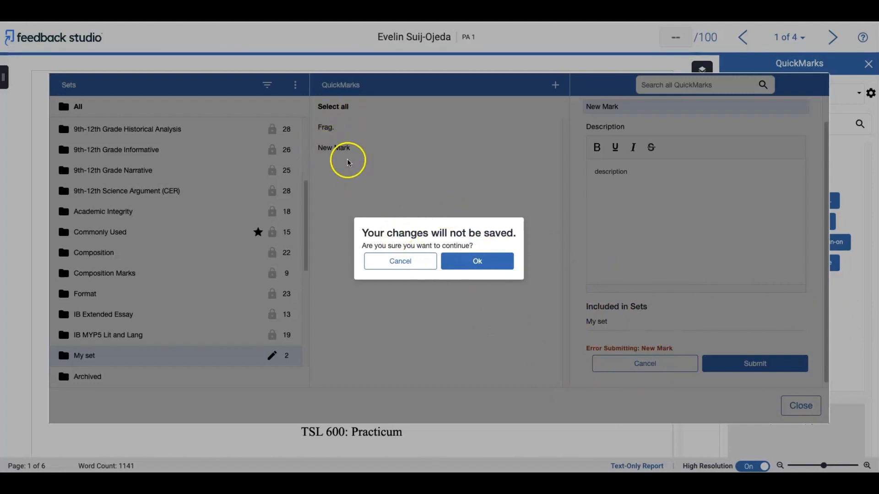
pyautogui.click(487, 263)
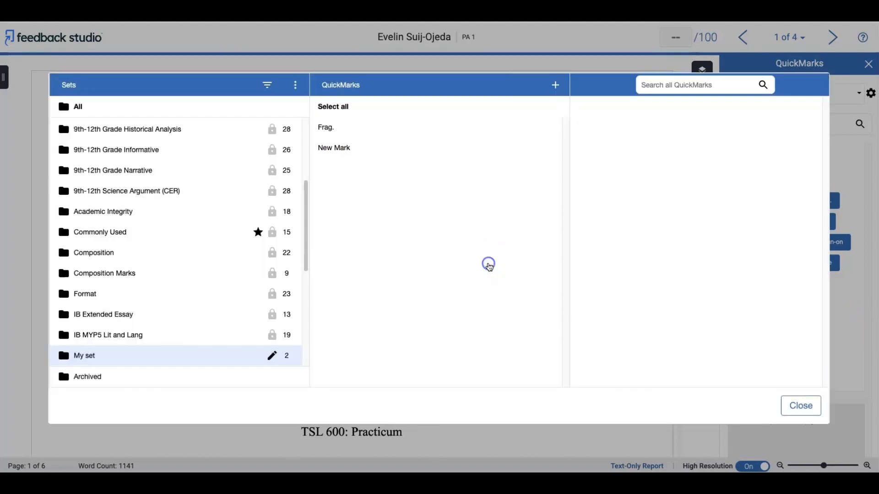
pyautogui.click(803, 410)
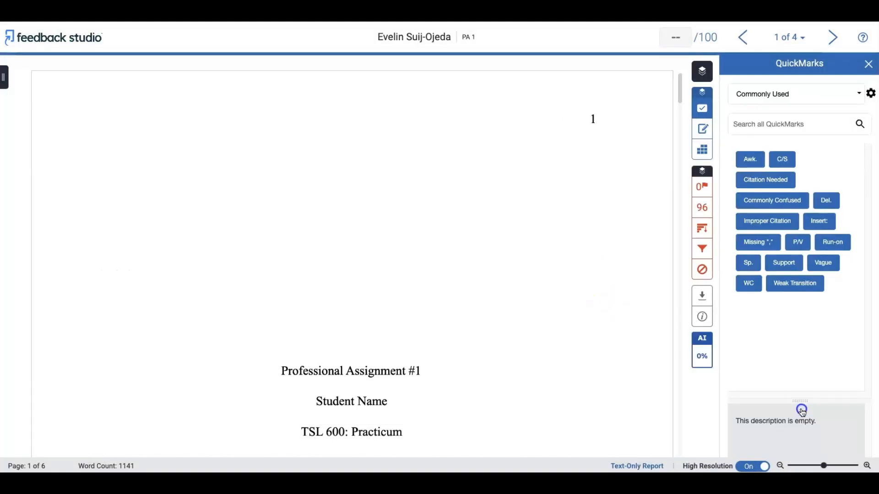
# - Switch the displayed QuickMarks from Commonly Used to "My set"
pyautogui.click(816, 97)
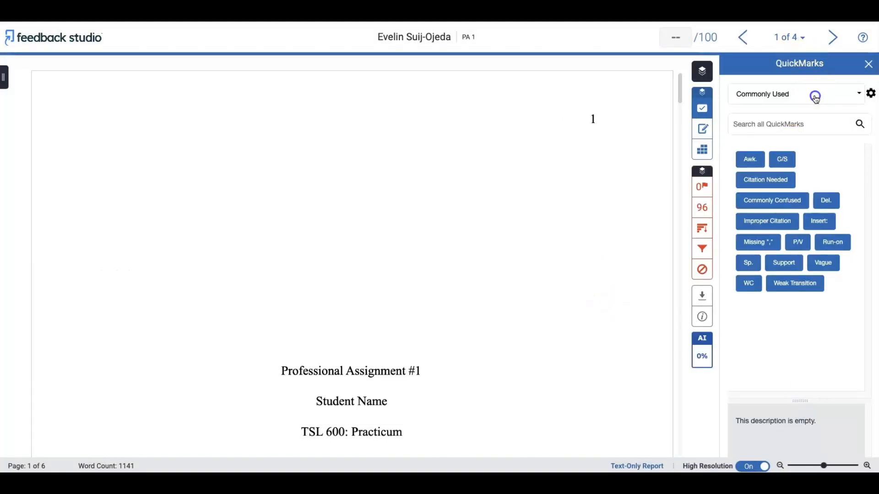
pyautogui.scroll(-5, 803, 165)
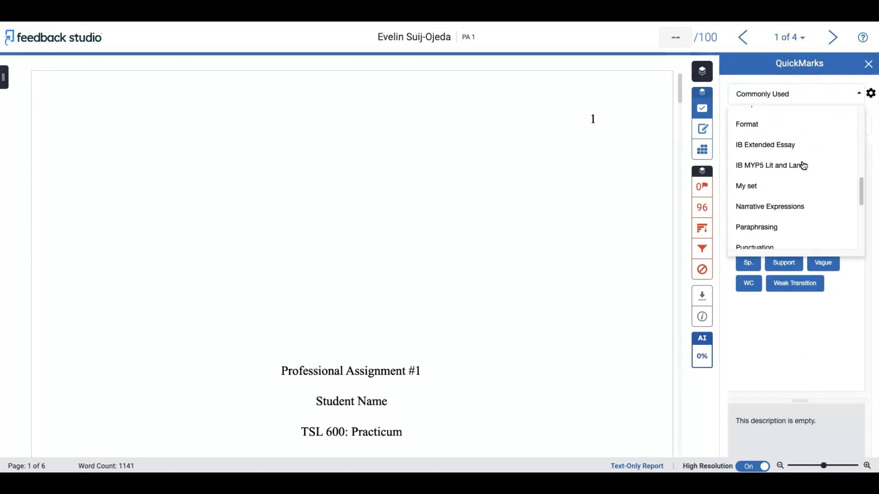
pyautogui.scroll(-3, 803, 166)
pyautogui.click(750, 119)
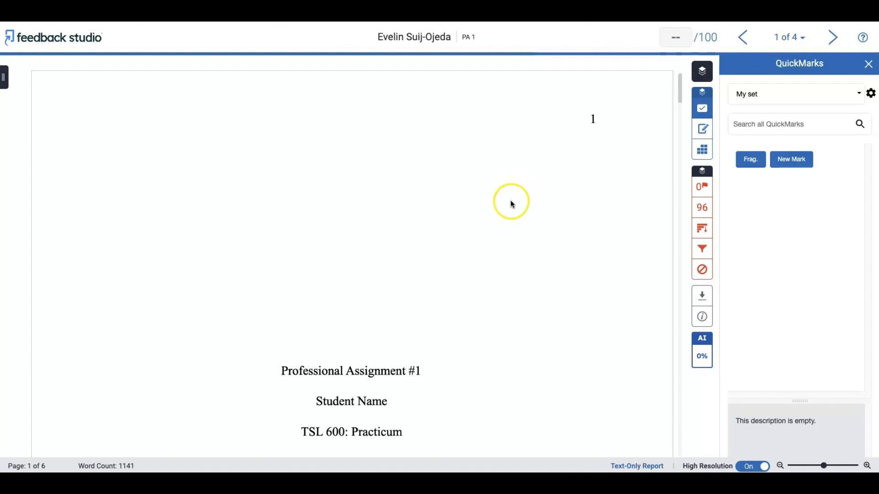
# - Search all QuickMarks for "C/S"
pyautogui.click(789, 125)
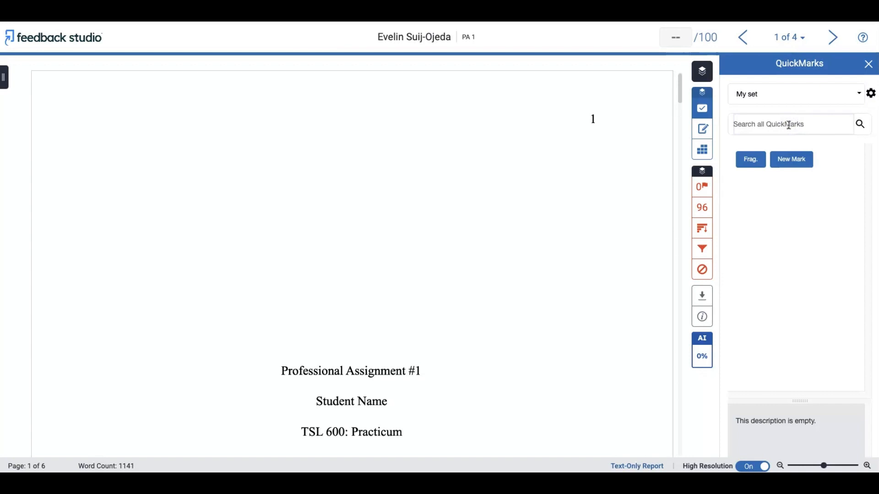
pyautogui.write('C/S')
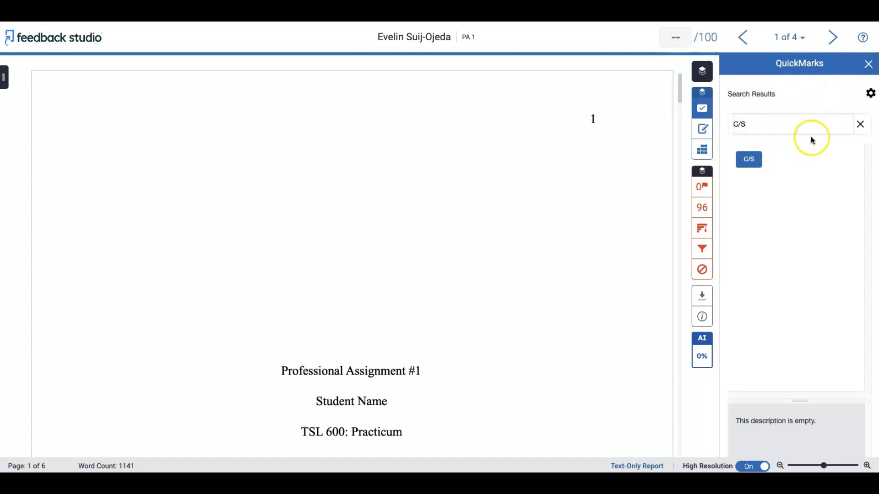
pyautogui.click(755, 121)
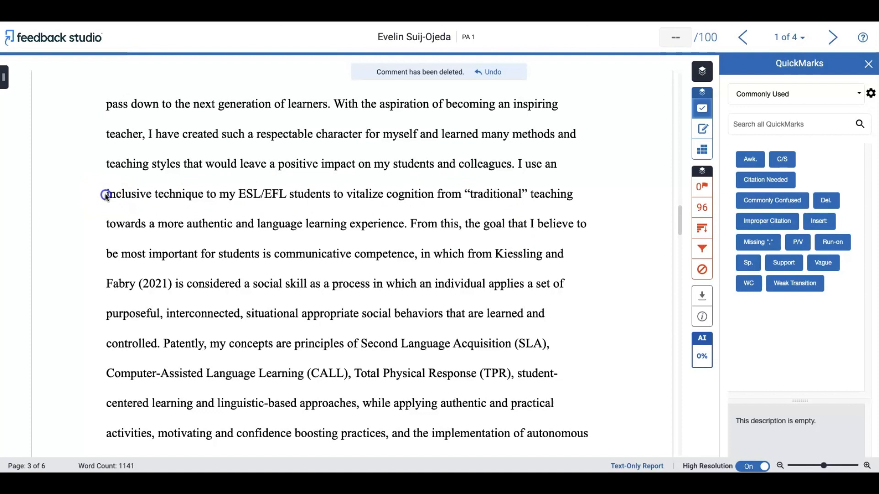
# - Highlight the page 3 text from "inclusive technique" through "traditional" and attach the Run-on QuickMark from the Commonly Used set
pyautogui.moveTo(108, 199); pyautogui.dragTo(486, 200)
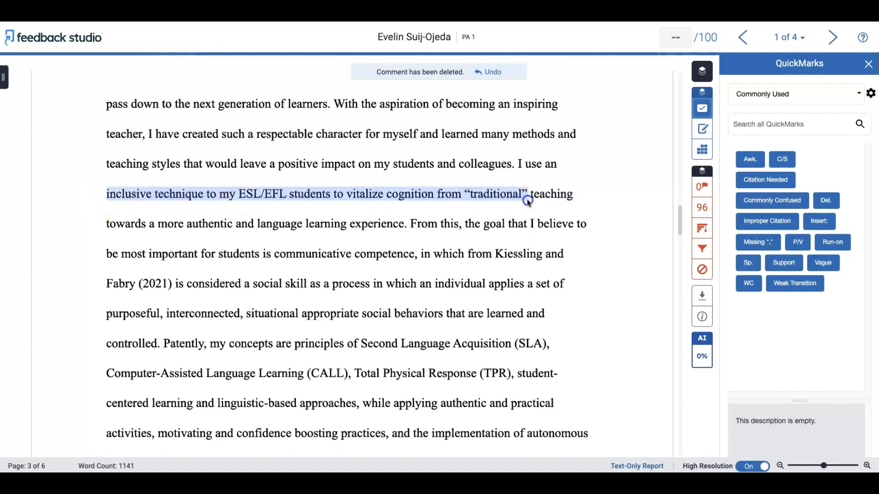
pyautogui.moveTo(527, 201); pyautogui.dragTo(527, 202)
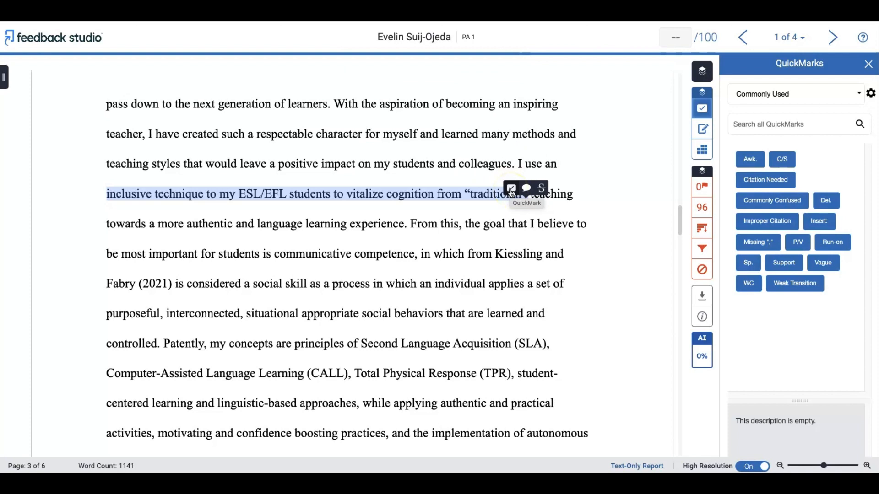
pyautogui.click(511, 190)
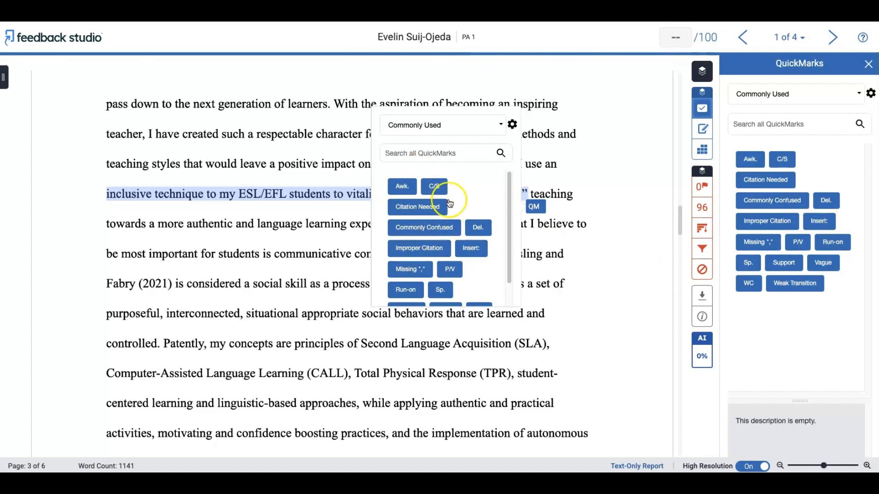
pyautogui.click(462, 125)
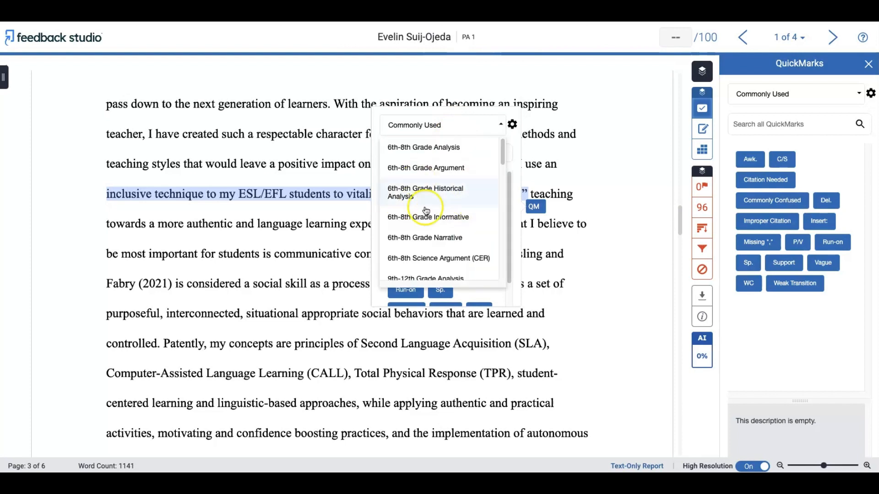
pyautogui.scroll(-3, 430, 198)
pyautogui.scroll(-2, 430, 199)
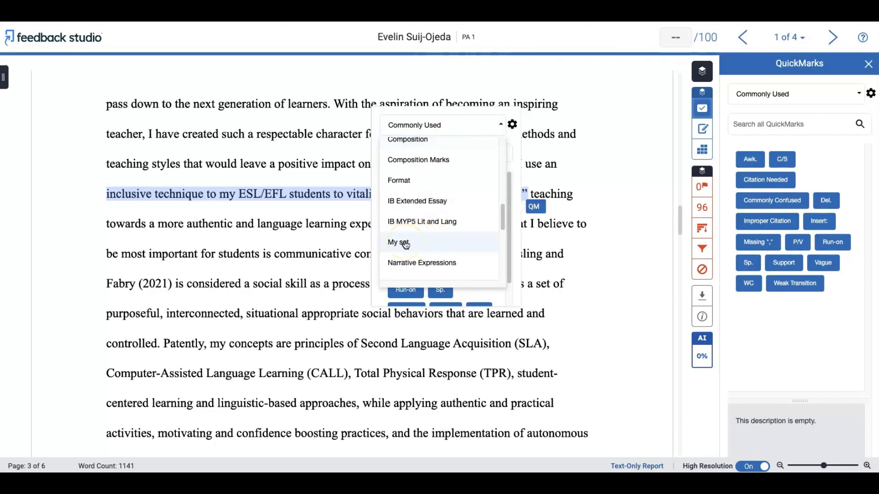
pyautogui.scroll(4, 437, 211)
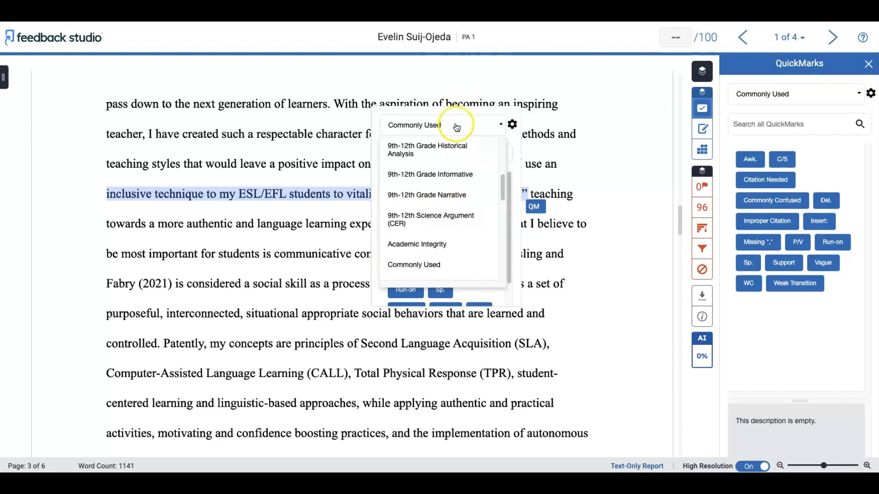
pyautogui.click(457, 127)
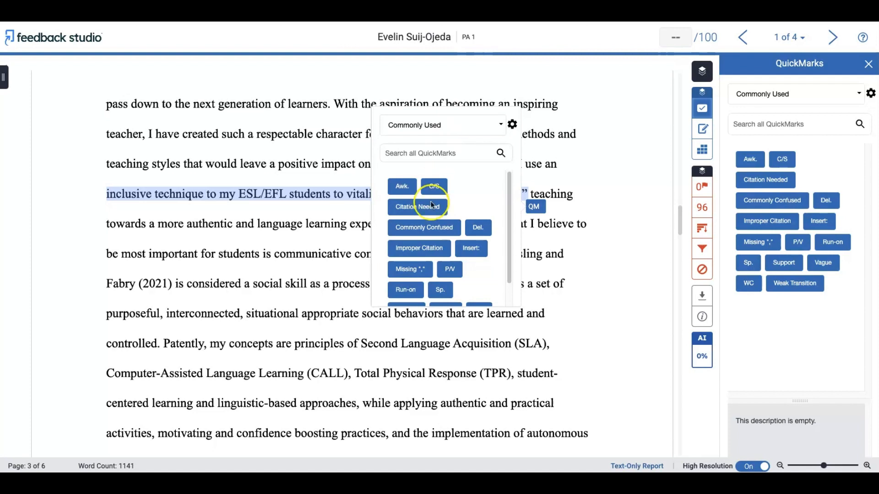
pyautogui.scroll(-1, 435, 231)
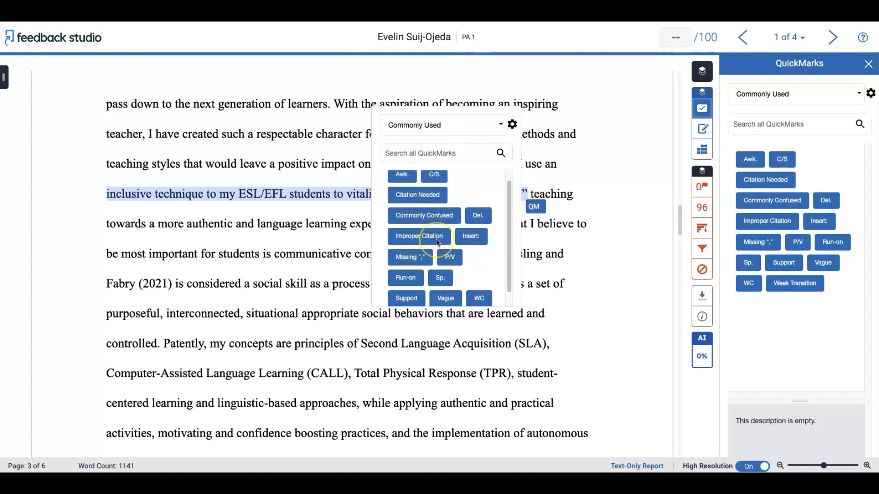
pyautogui.click(407, 270)
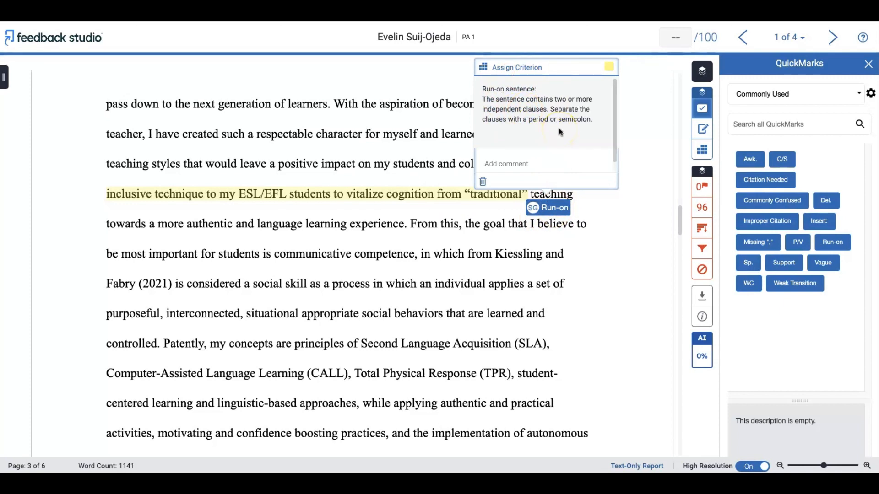
# - Add the comment "specific" to the Run-on QuickMark on the highlighted text
pyautogui.scroll(-1, 559, 131)
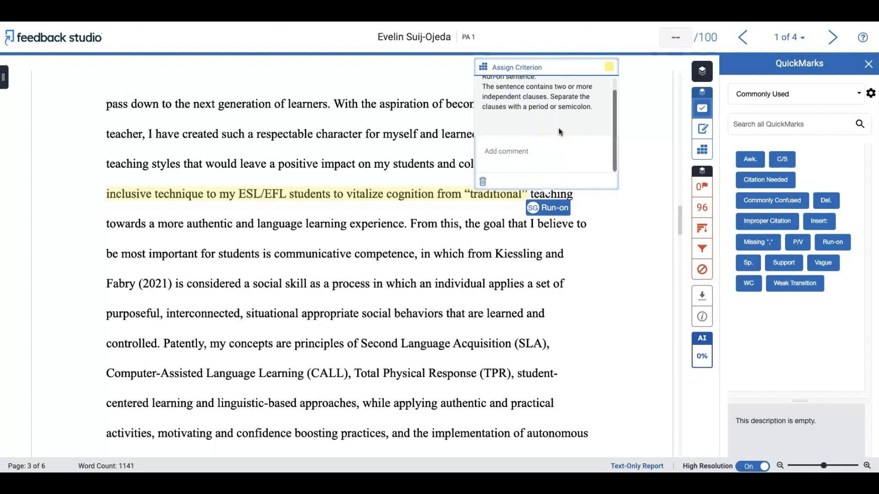
pyautogui.click(511, 153)
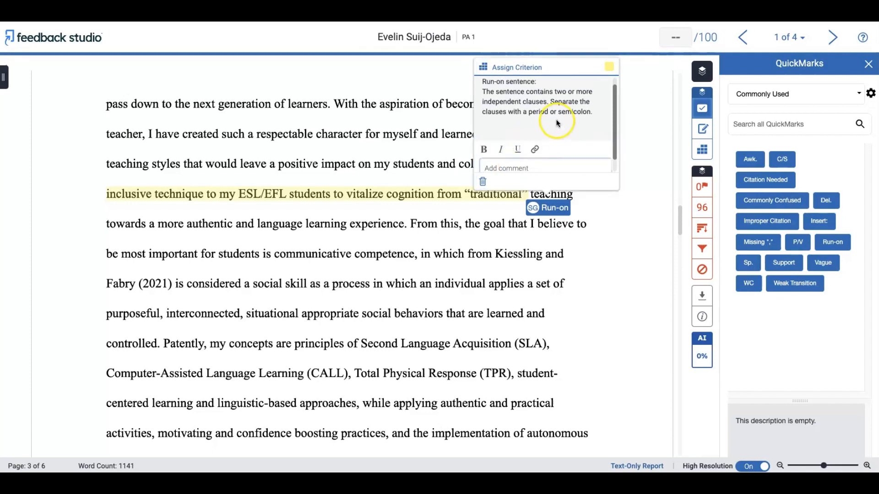
pyautogui.scroll(-1, 558, 123)
pyautogui.write('specific')
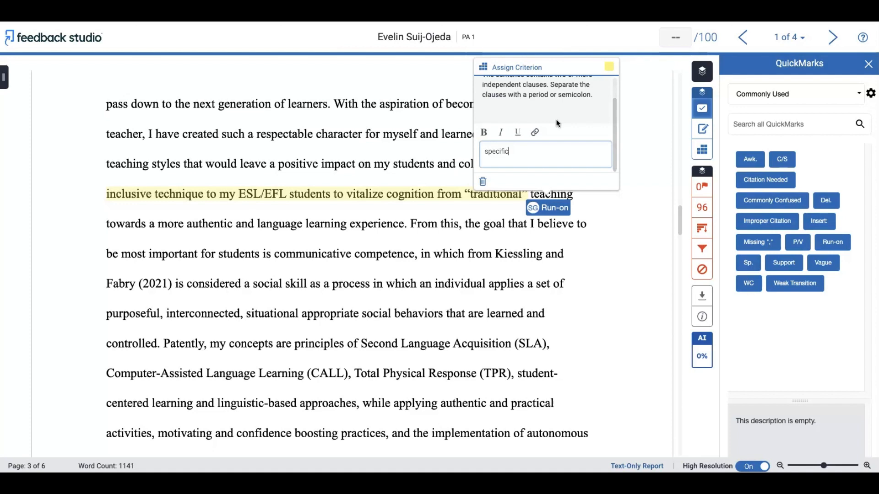
# - Link the word "specific" in the Run-on comment to the YouTube address ending in watch?v=VZYHTM46dts, and close the comment
pyautogui.click(568, 136)
pyautogui.moveTo(507, 152); pyautogui.dragTo(486, 153)
pyautogui.click(535, 133)
pyautogui.click(534, 133)
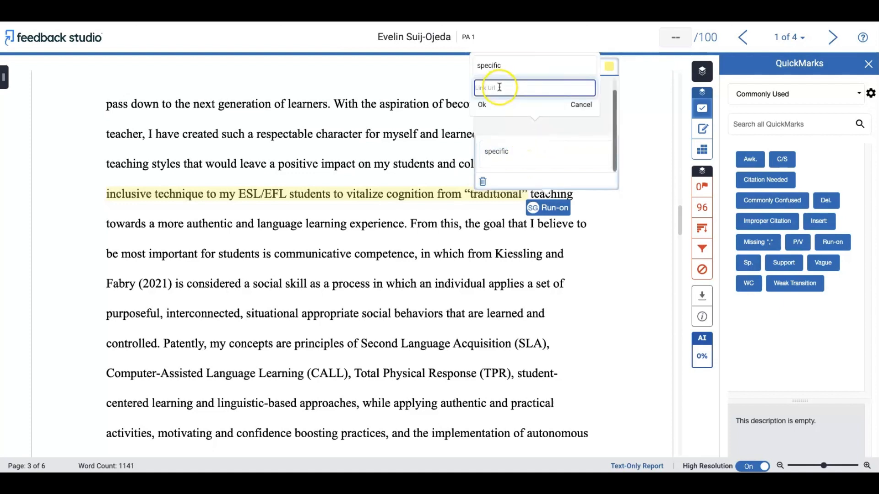
pyautogui.hotkey('ctrl', 'v')
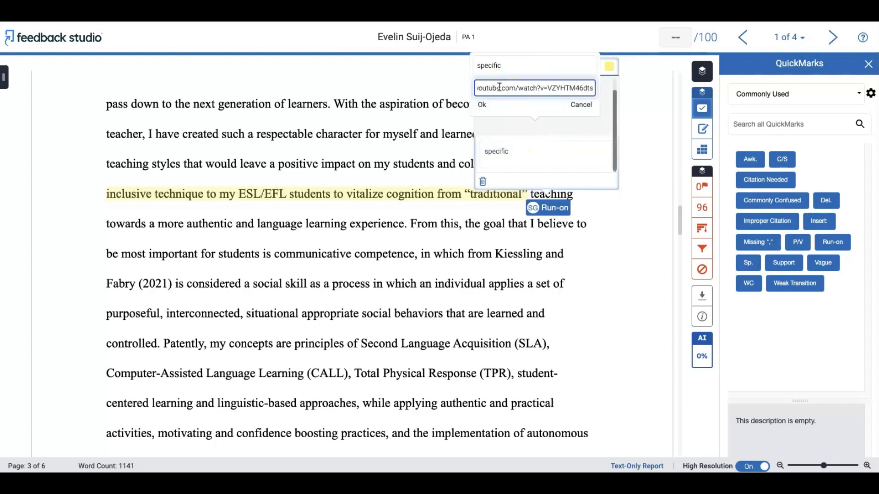
pyautogui.click(491, 112)
pyautogui.click(525, 147)
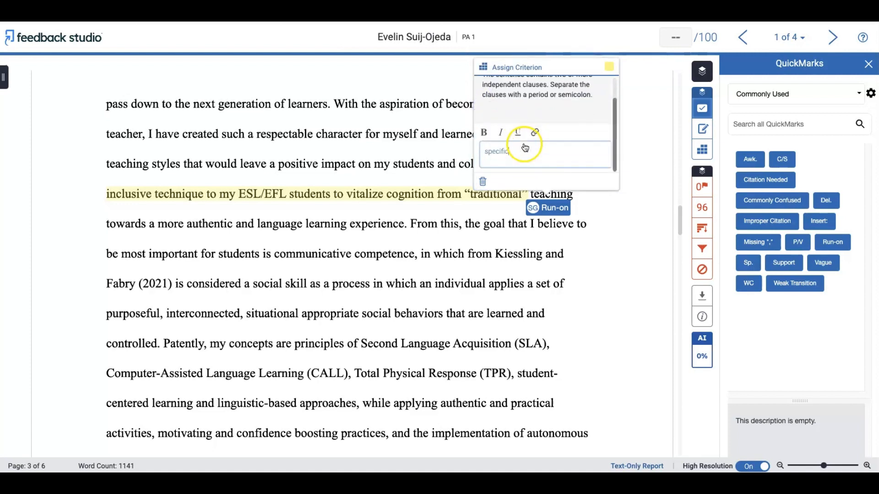
pyautogui.click(495, 152)
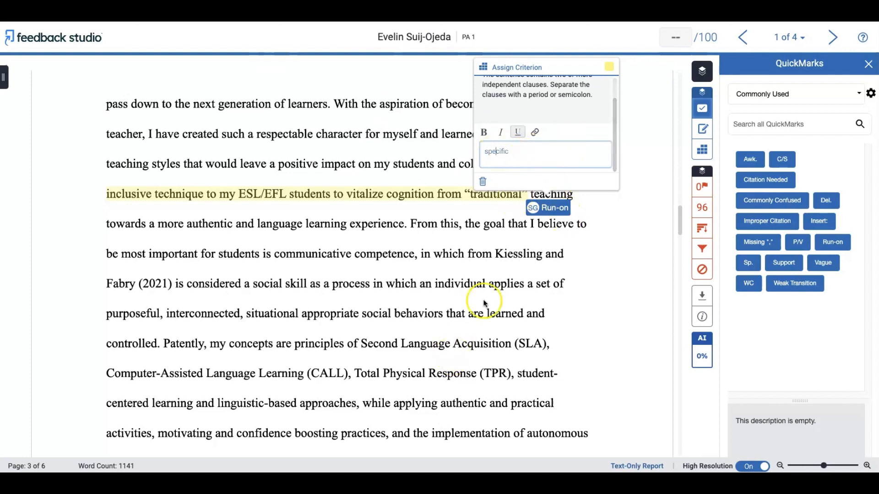
pyautogui.click(506, 248)
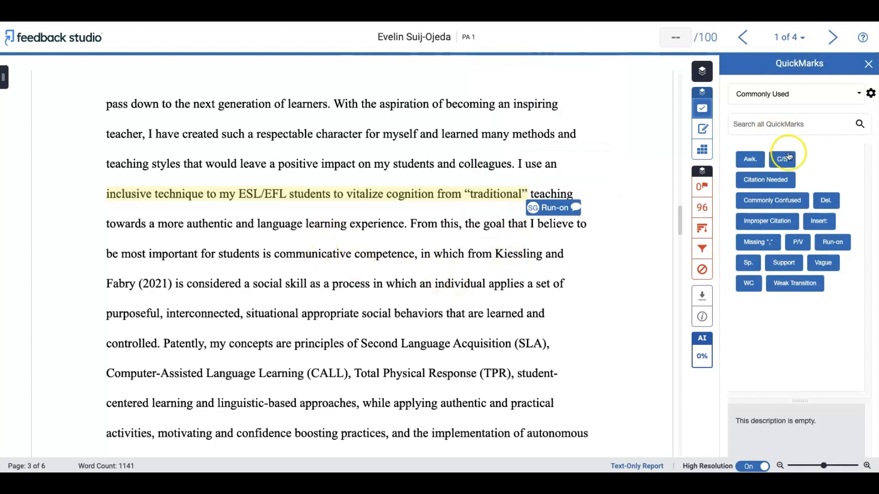
# - Place the C/S and Del. QuickMarks on the line containing "social skill as a process in which"
pyautogui.moveTo(789, 156); pyautogui.dragTo(333, 281)
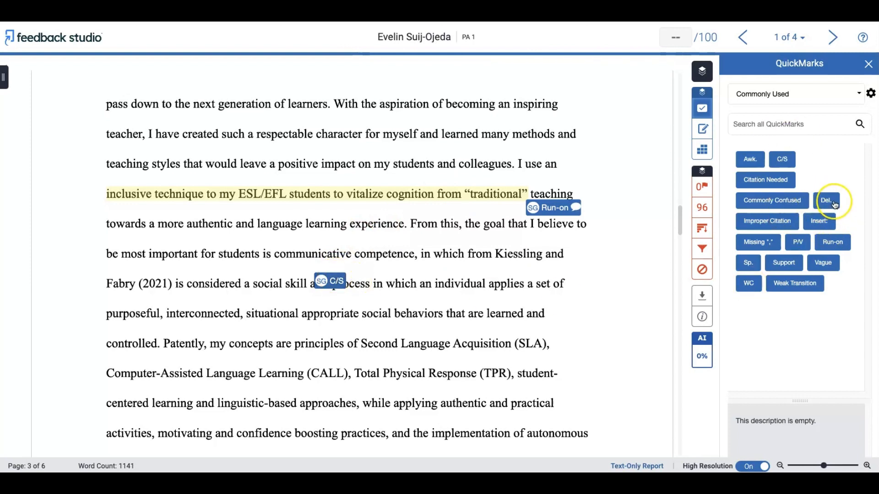
pyautogui.moveTo(835, 205); pyautogui.dragTo(411, 283)
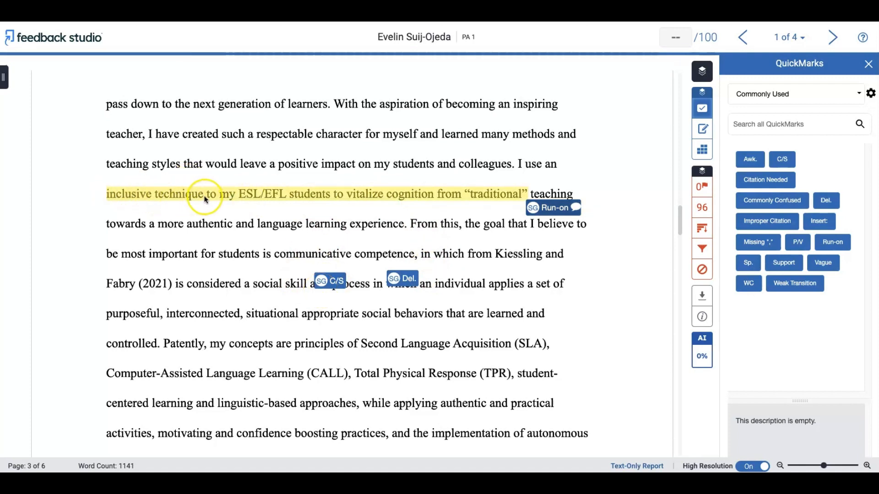
pyautogui.click(339, 198)
pyautogui.click(341, 225)
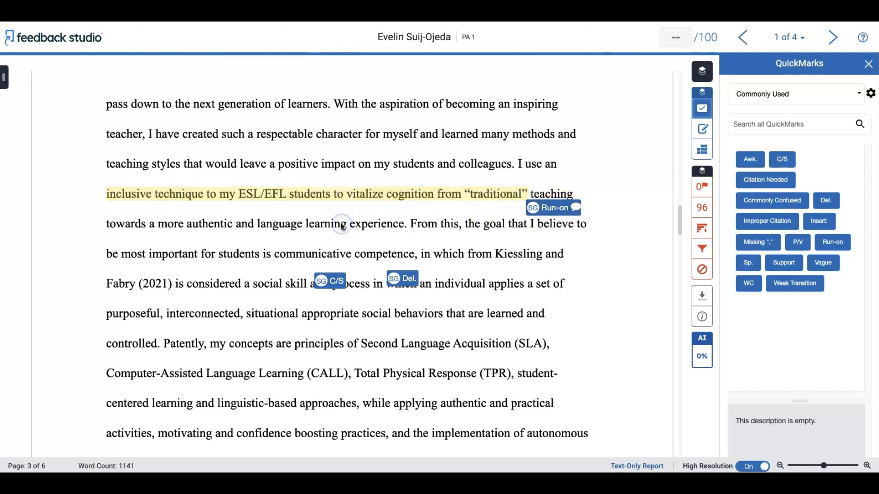
# - Delete the C/S and Del. QuickMarks from the "social skill as a process" line
pyautogui.click(337, 279)
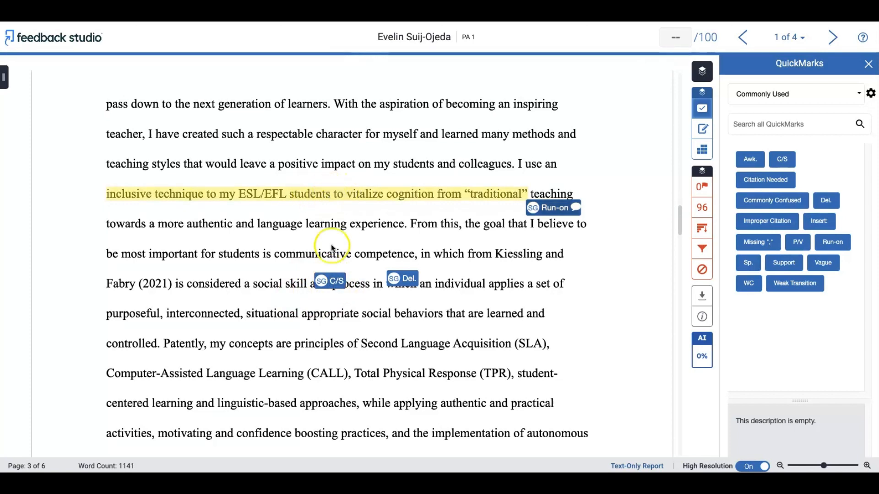
pyautogui.click(336, 287)
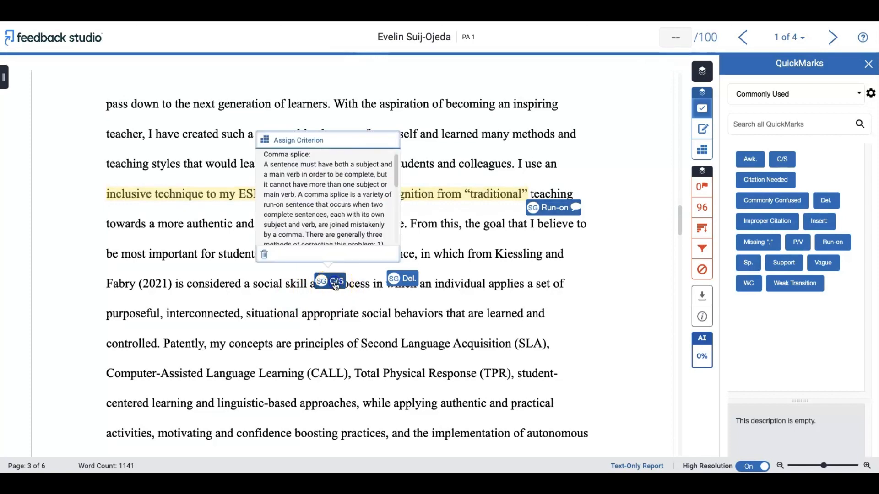
pyautogui.click(265, 257)
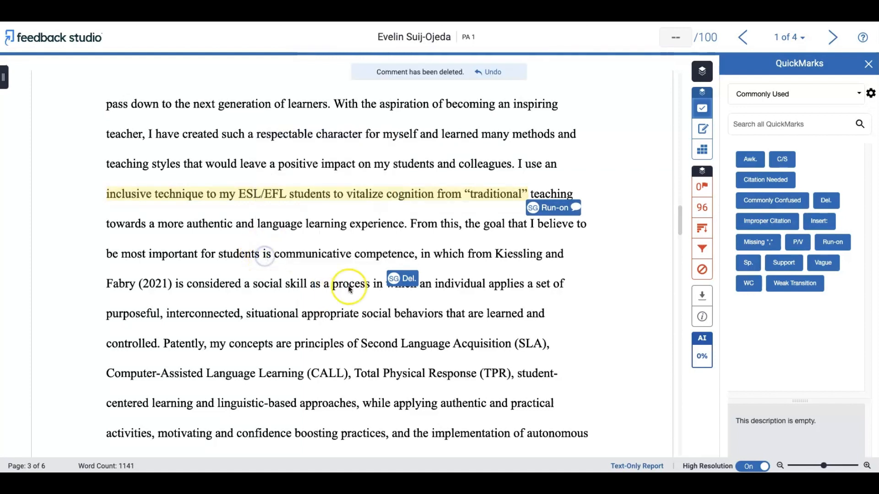
pyautogui.click(414, 284)
pyautogui.click(339, 253)
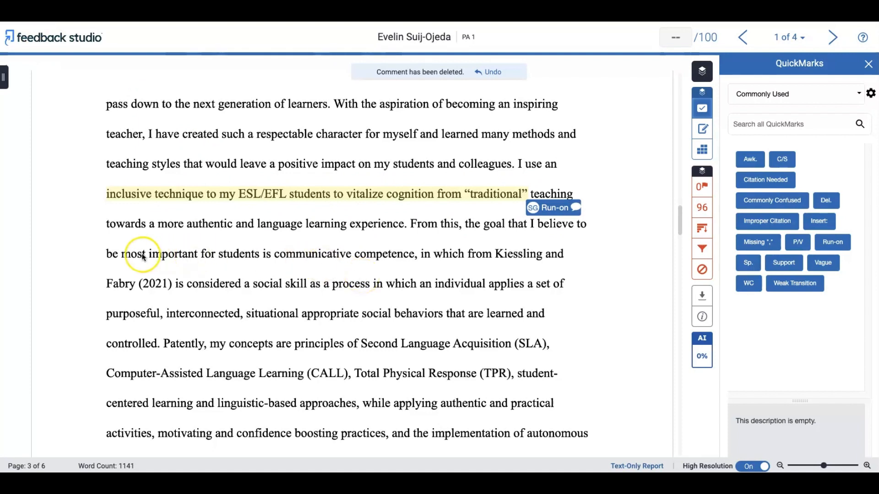
# - Attach the comment "what you want to say" to the passage "most important for students is communicative competence"
pyautogui.click(126, 255)
pyautogui.moveTo(127, 256); pyautogui.dragTo(412, 258)
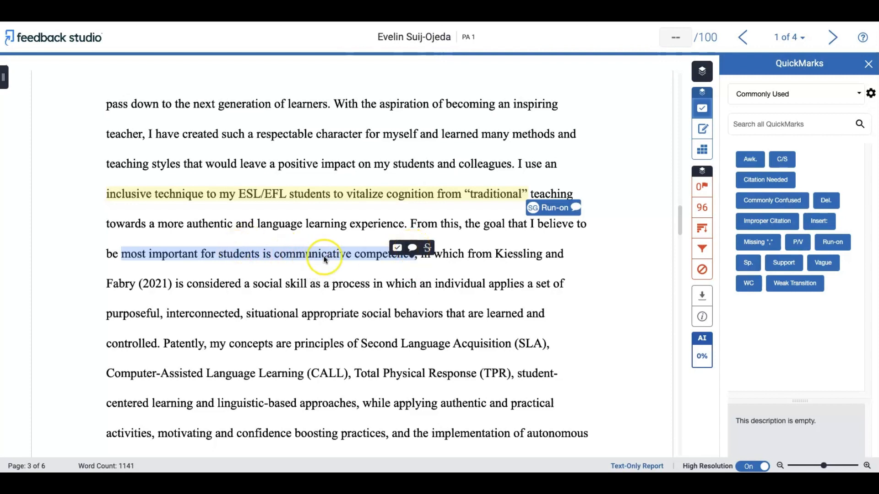
pyautogui.click(413, 249)
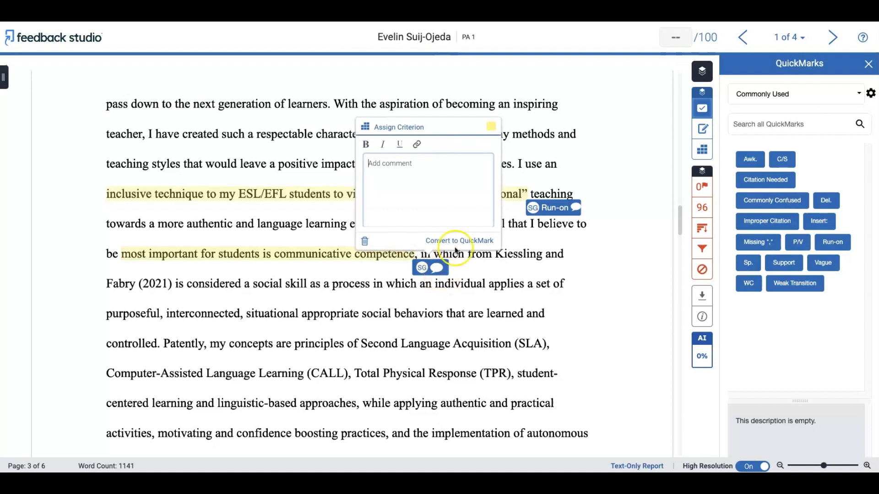
pyautogui.write('what y')
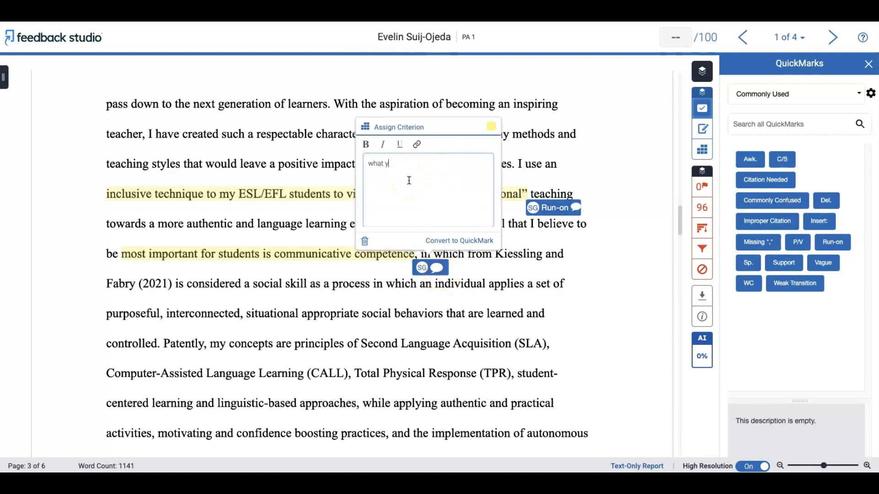
pyautogui.write('ou want to say')
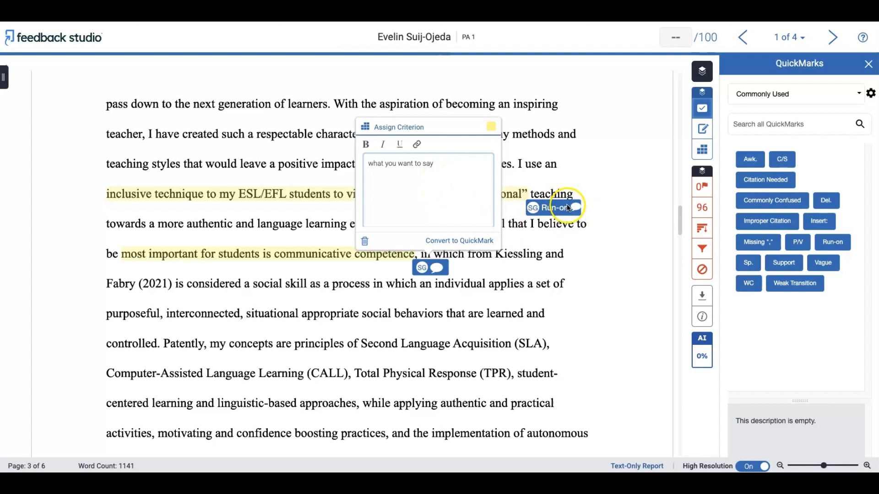
pyautogui.click(377, 188)
pyautogui.click(417, 145)
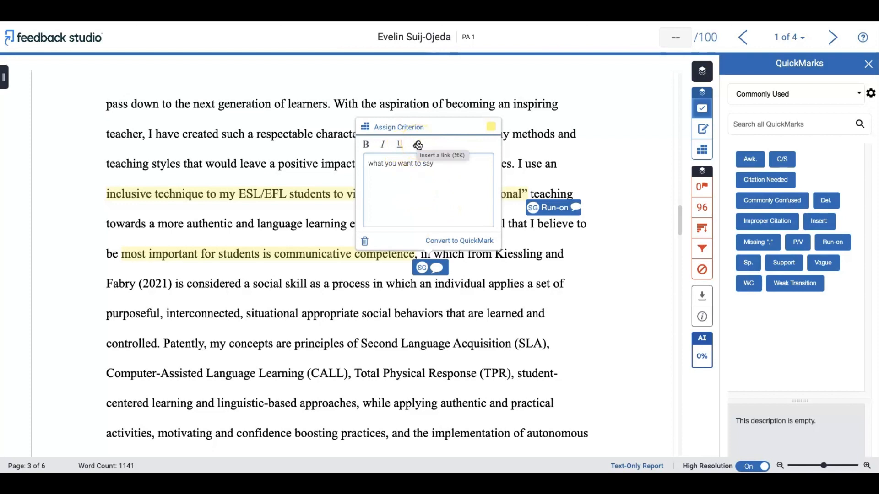
# - Convert the "what you want to say" comment to a QuickMark titled "all the time" in the "My set" set
pyautogui.click(468, 248)
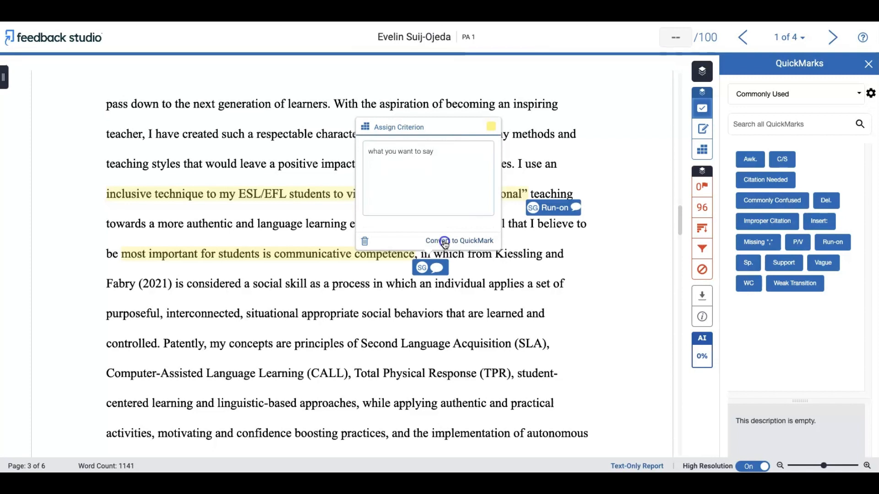
pyautogui.click(445, 245)
pyautogui.click(403, 164)
pyautogui.click(402, 164)
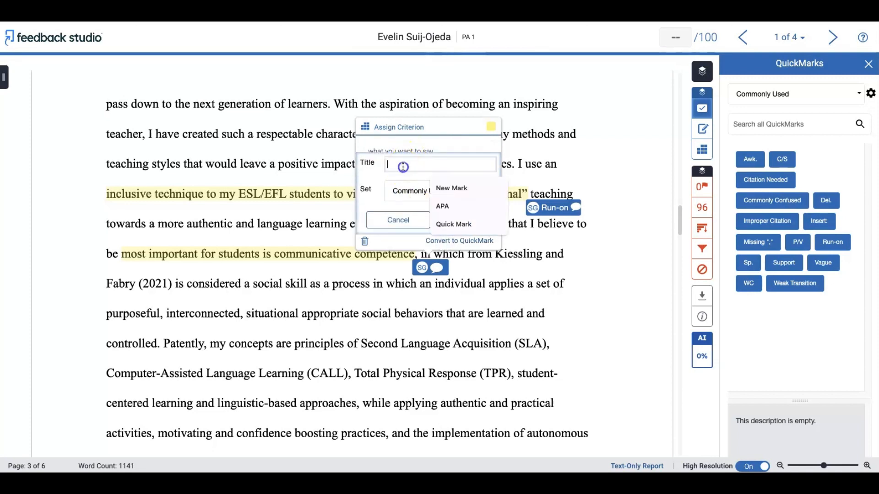
pyautogui.click(412, 200)
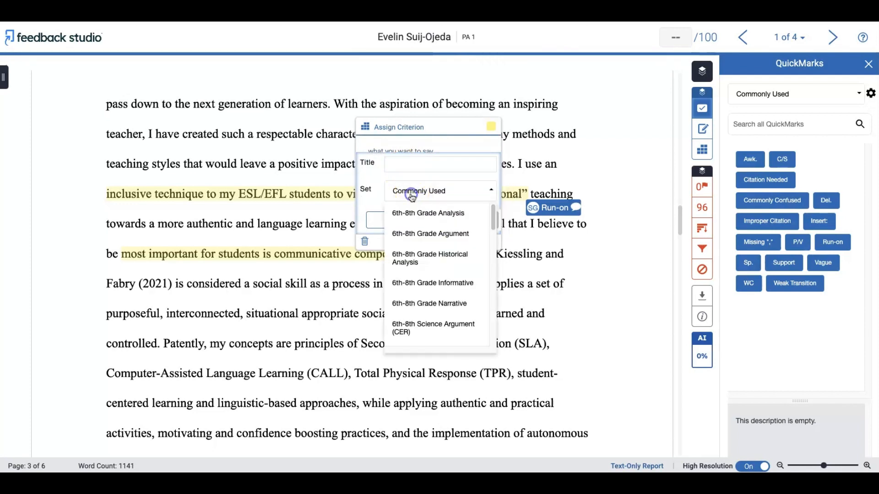
pyautogui.scroll(-5, 409, 275)
pyautogui.scroll(-5, 411, 270)
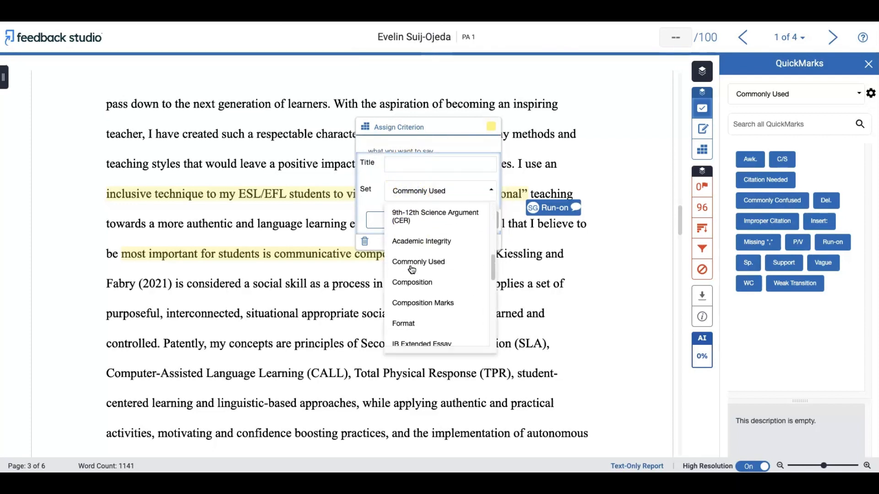
pyautogui.click(408, 284)
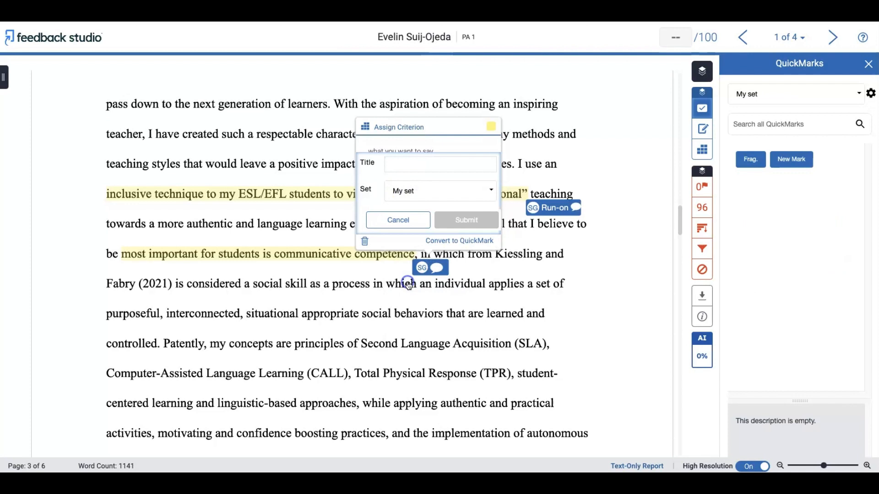
pyautogui.click(414, 164)
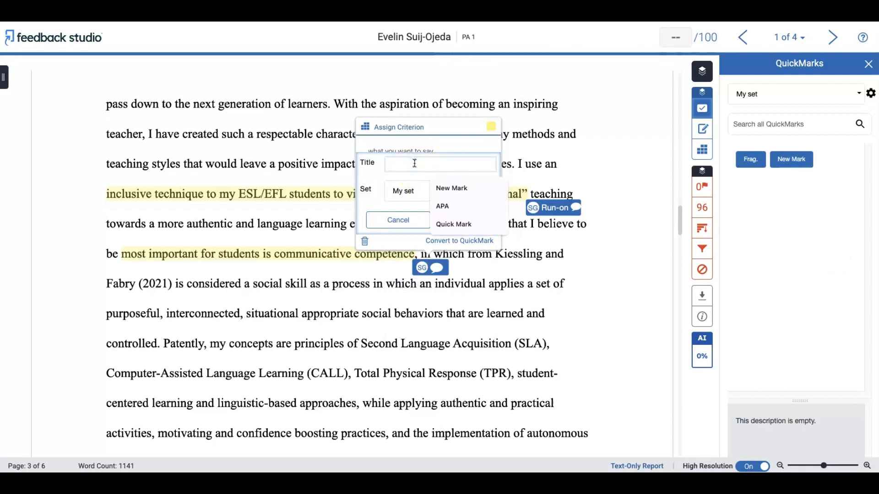
pyautogui.write('all the time')
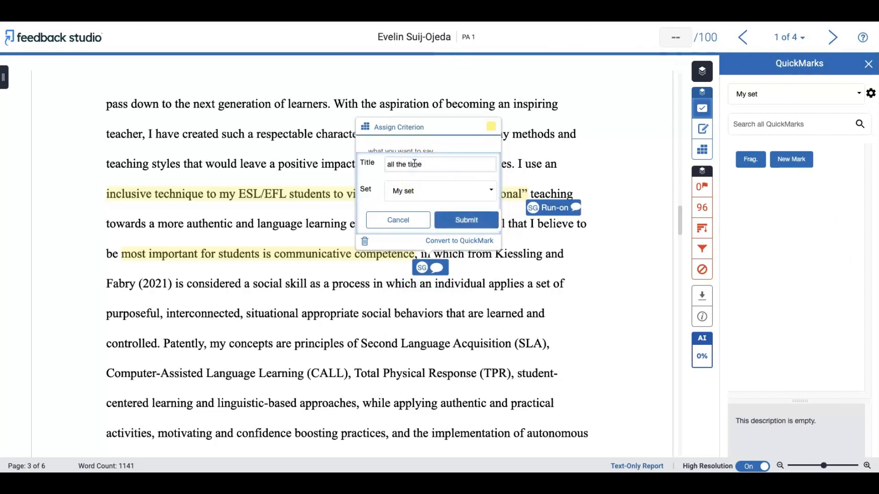
pyautogui.click(484, 222)
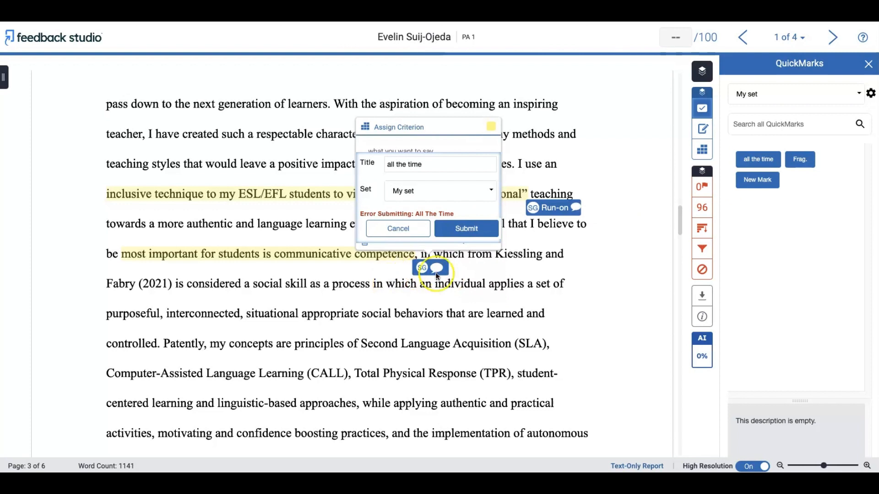
pyautogui.click(488, 279)
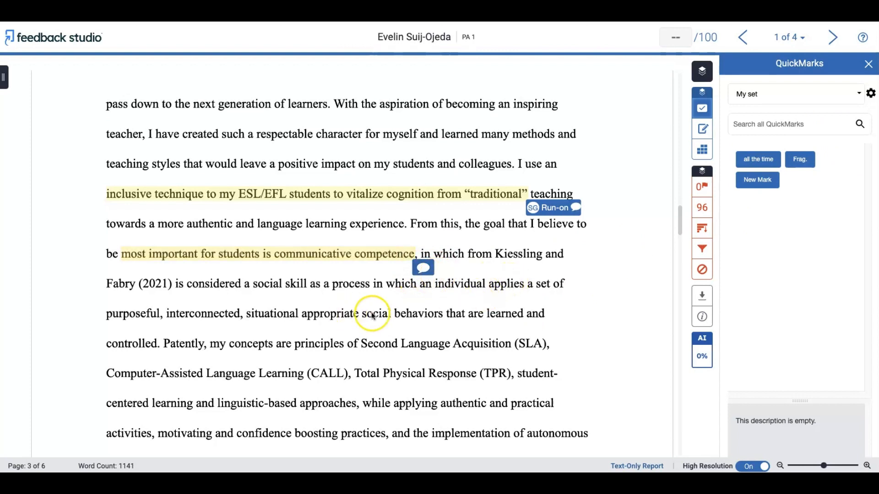
# - Add the inline text "text box" on the page just below the words "social skill"
pyautogui.click(269, 288)
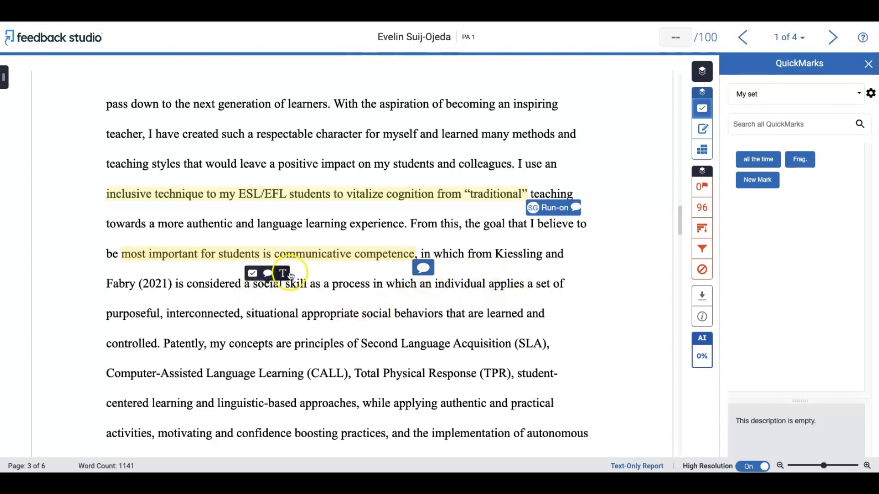
pyautogui.click(284, 278)
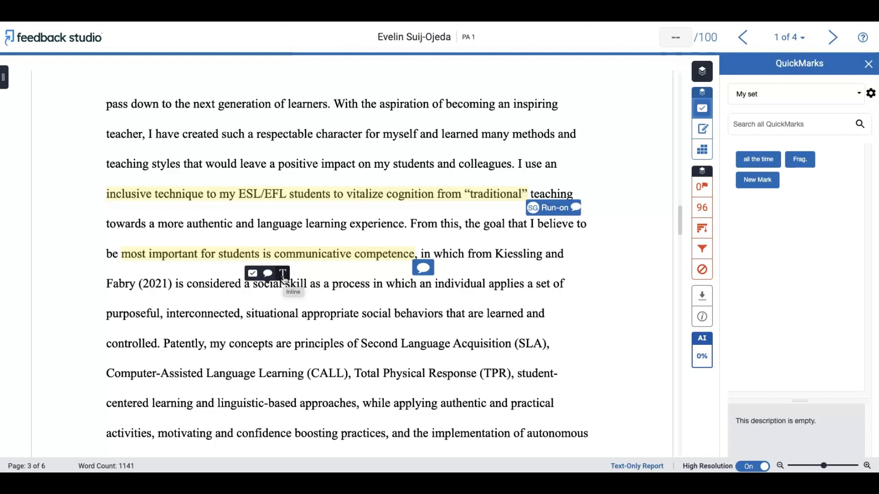
pyautogui.click(283, 275)
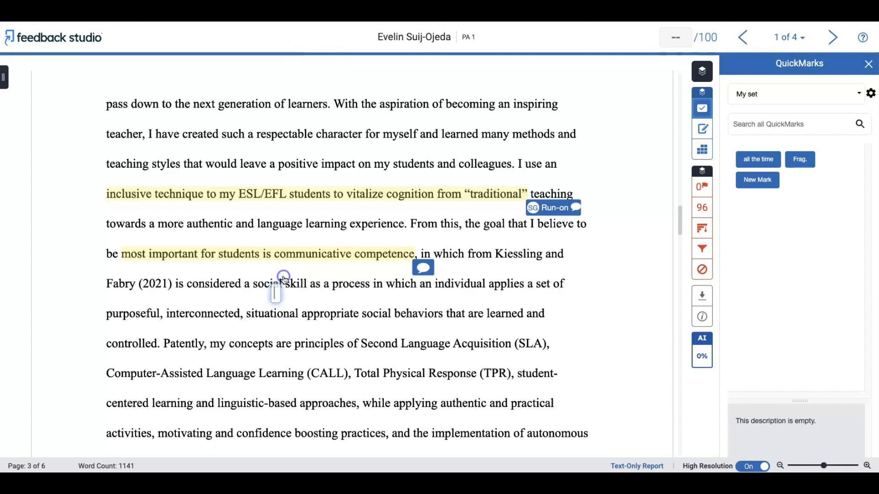
pyautogui.click(282, 295)
pyautogui.write('text box')
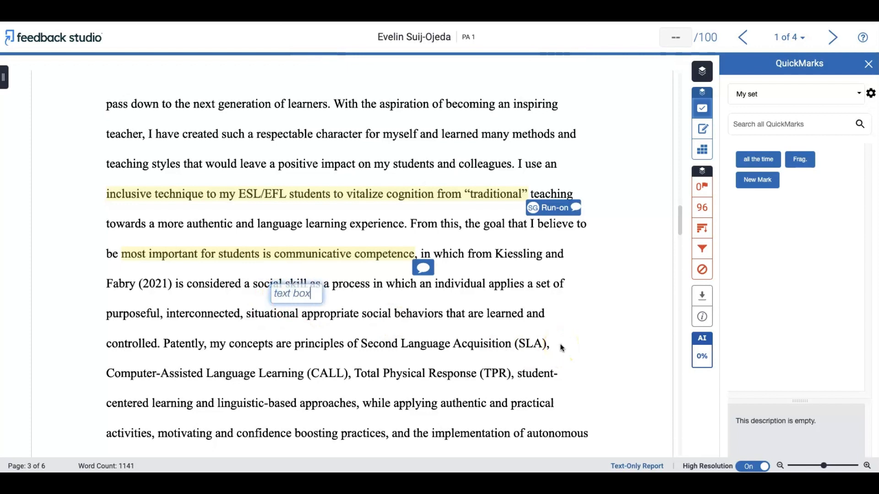
pyautogui.click(502, 364)
# - Delete the inline "text box" comment below "social skill"
pyautogui.click(291, 295)
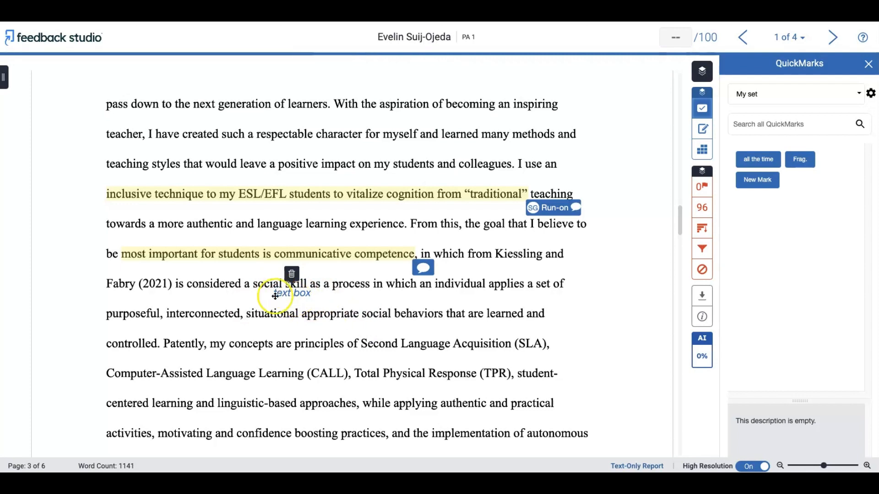
pyautogui.click(292, 276)
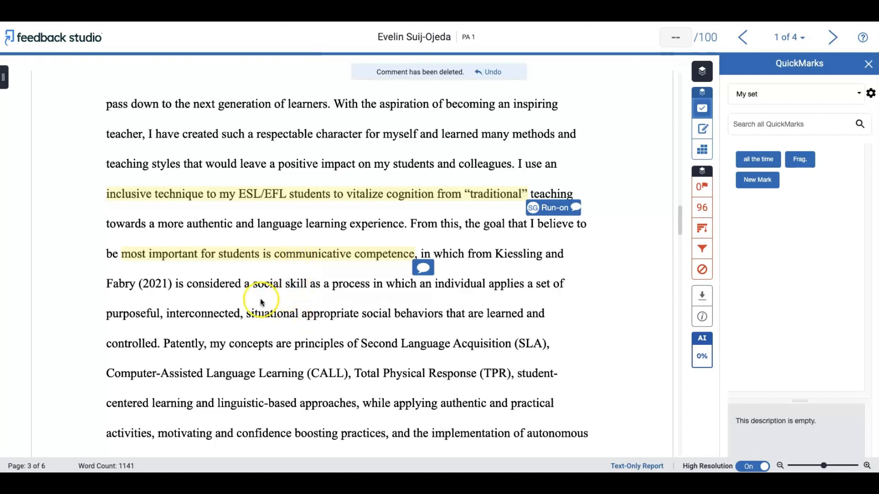
# - Strike through the words "considered a social skill as" in the sentence after "Fabry (2021) is"
pyautogui.click(187, 287)
pyautogui.click(189, 287)
pyautogui.click(236, 286)
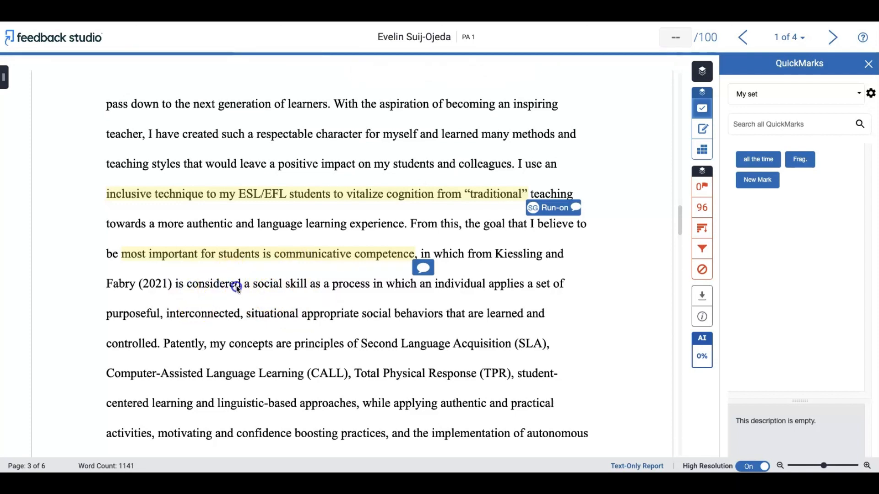
pyautogui.moveTo(185, 286); pyautogui.dragTo(320, 291)
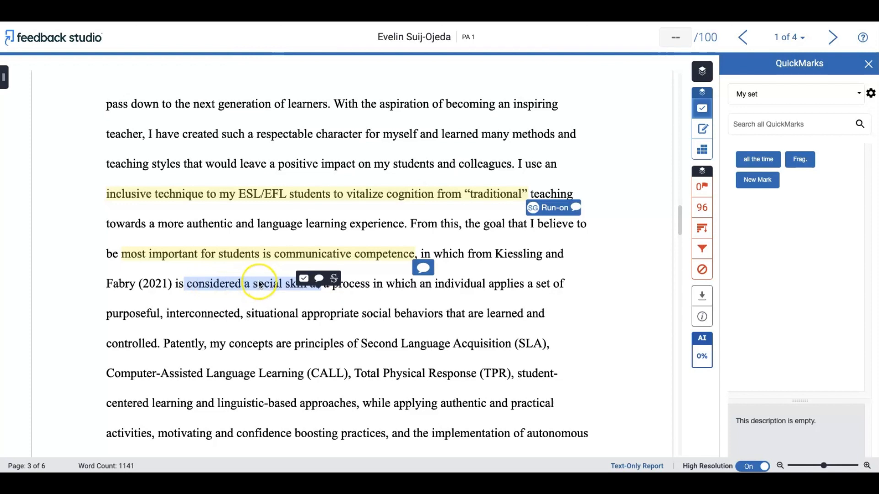
pyautogui.click(337, 282)
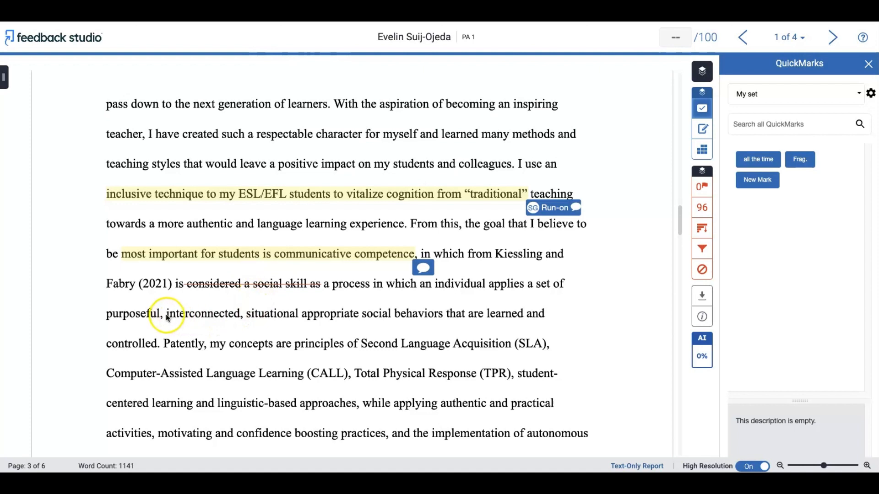
# - Bring up the in-context marking options for the phrase "interconnected, situational appropriate" and for a point near the words "that are"
pyautogui.moveTo(168, 317); pyautogui.dragTo(365, 316)
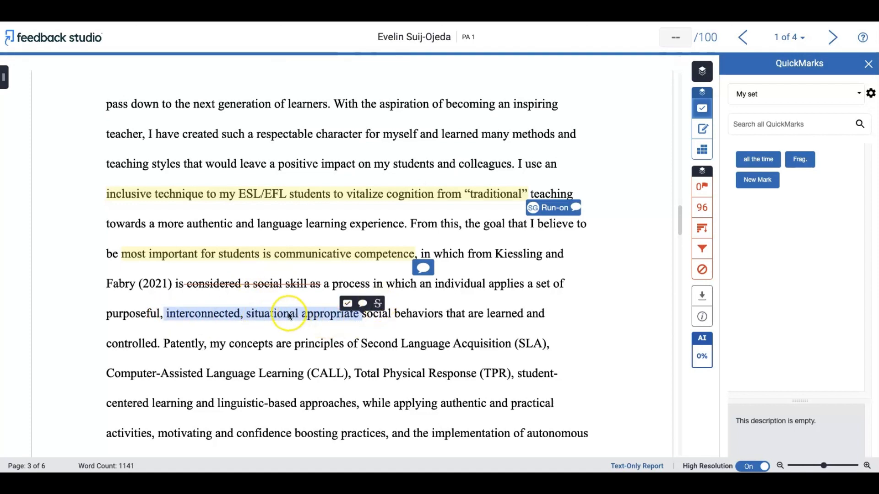
pyautogui.click(465, 311)
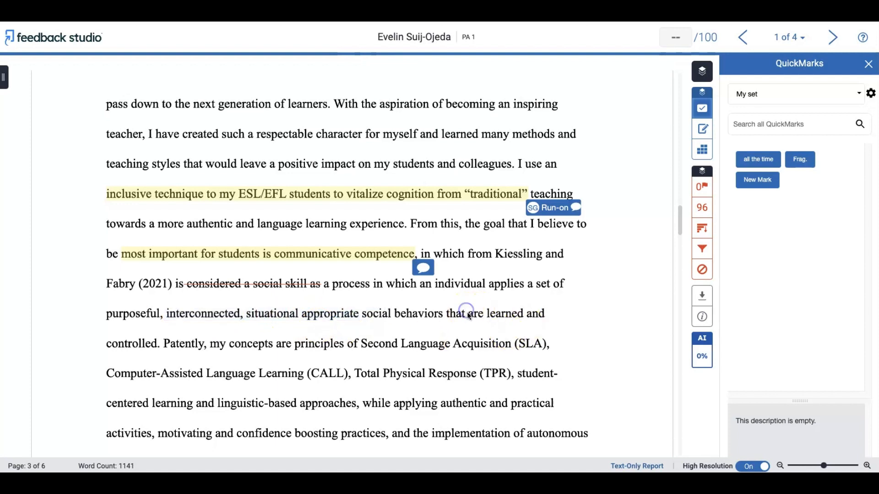
pyautogui.click(467, 314)
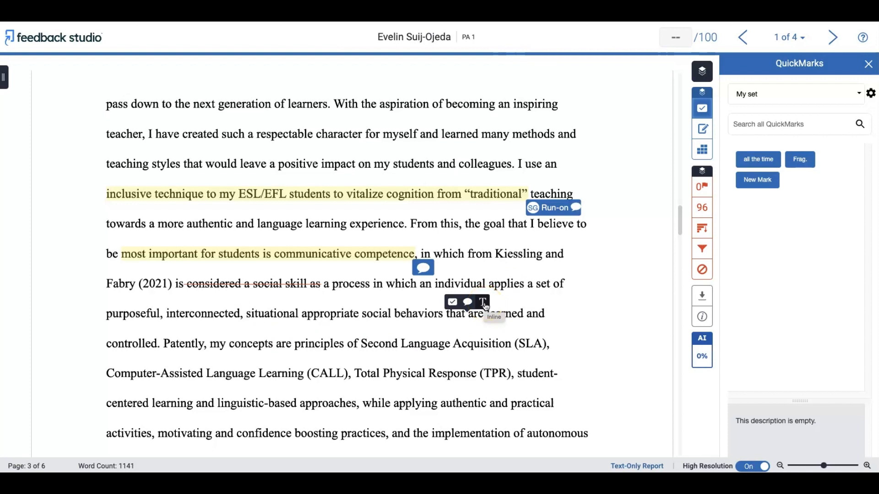
pyautogui.click(477, 316)
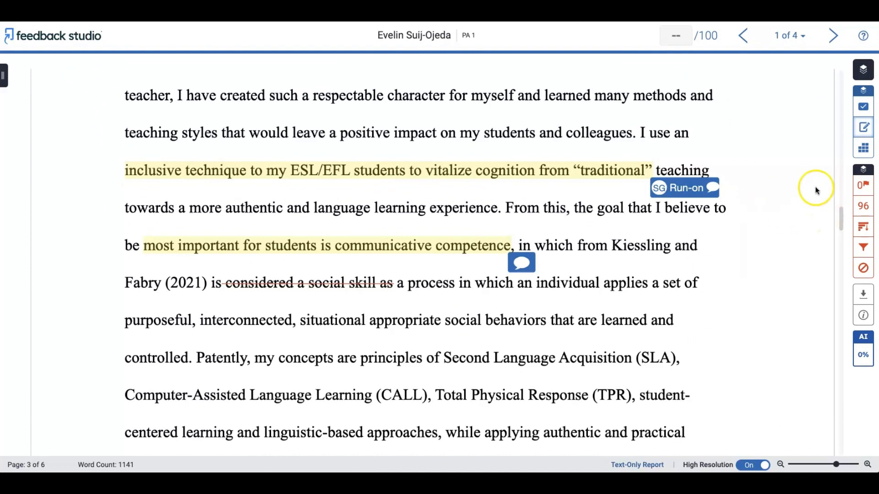
# - Open the feedback summary and record a voice comment for the paper, pausing it at about 23 seconds
pyautogui.click(859, 132)
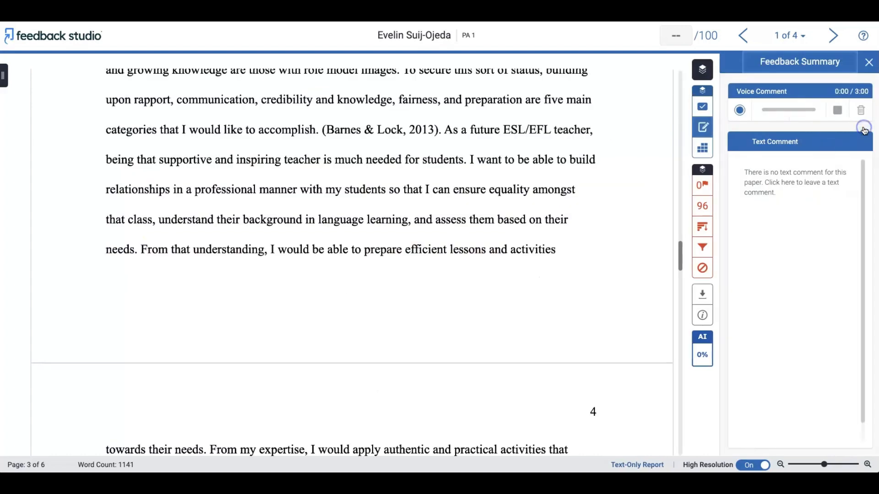
pyautogui.click(801, 133)
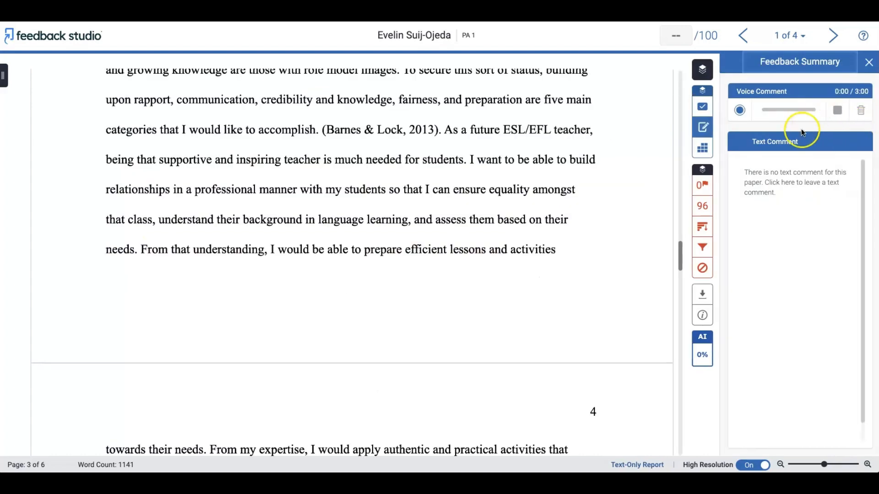
pyautogui.click(760, 174)
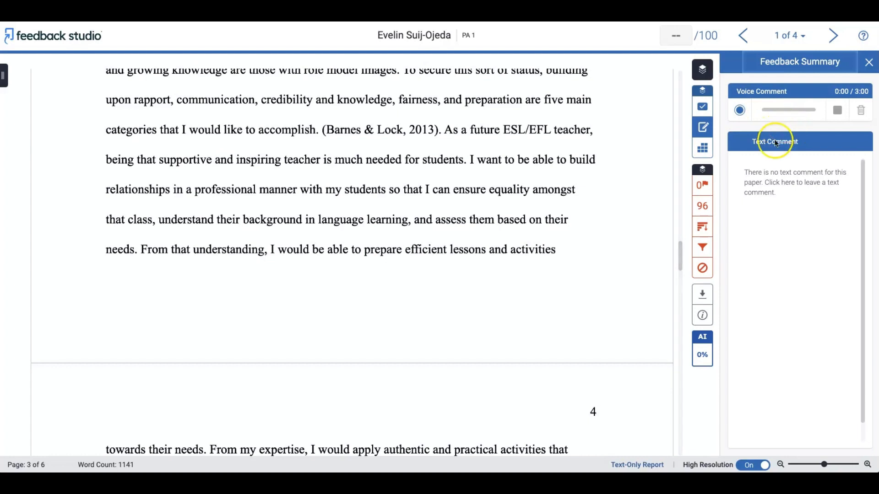
pyautogui.click(771, 216)
pyautogui.click(819, 143)
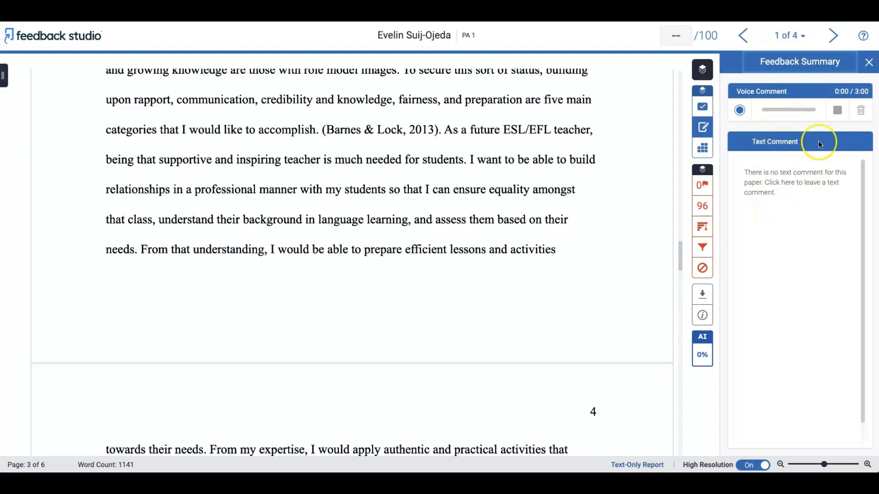
pyautogui.click(740, 111)
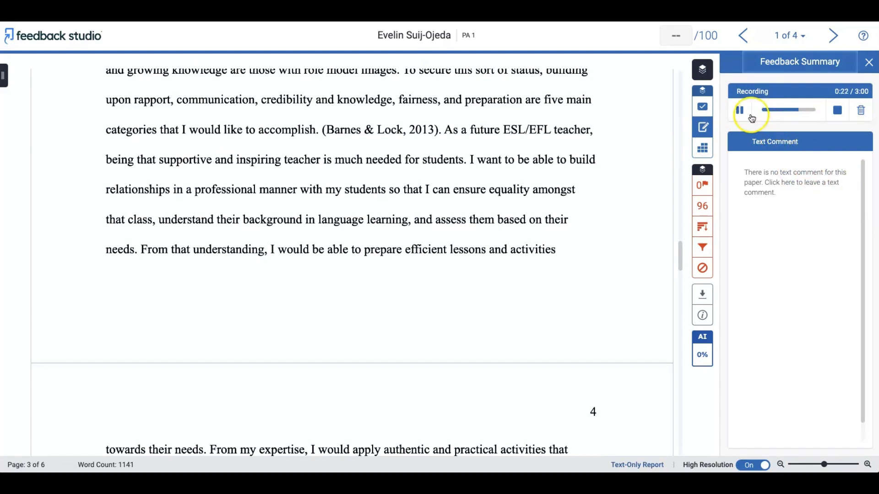
pyautogui.click(740, 111)
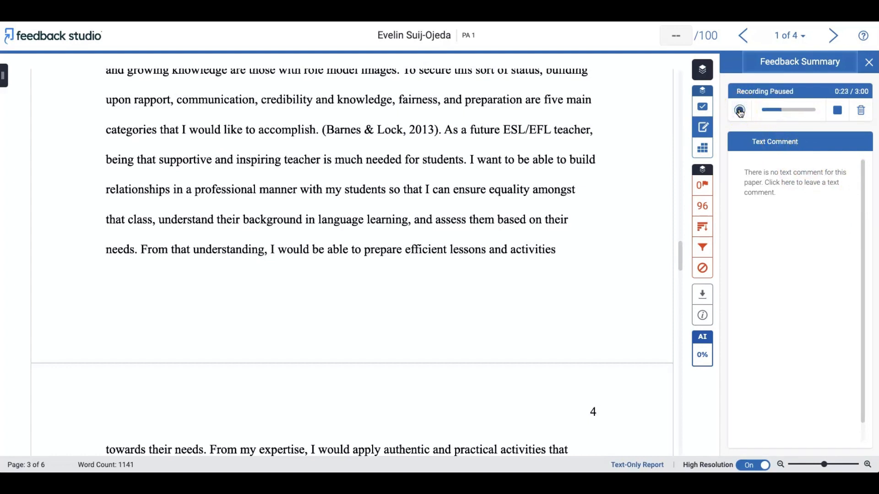
# - Continue the voice comment with short pauses and stop the recording at about 31 seconds
pyautogui.click(740, 111)
pyautogui.click(741, 111)
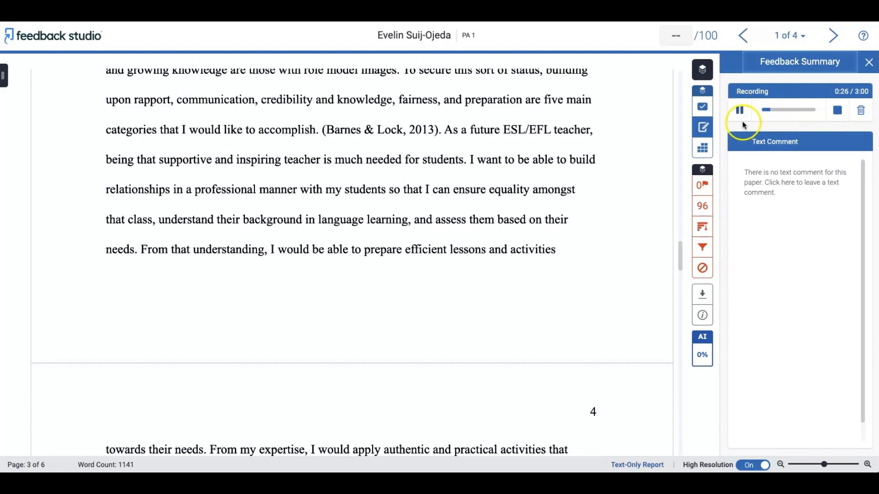
pyautogui.click(740, 112)
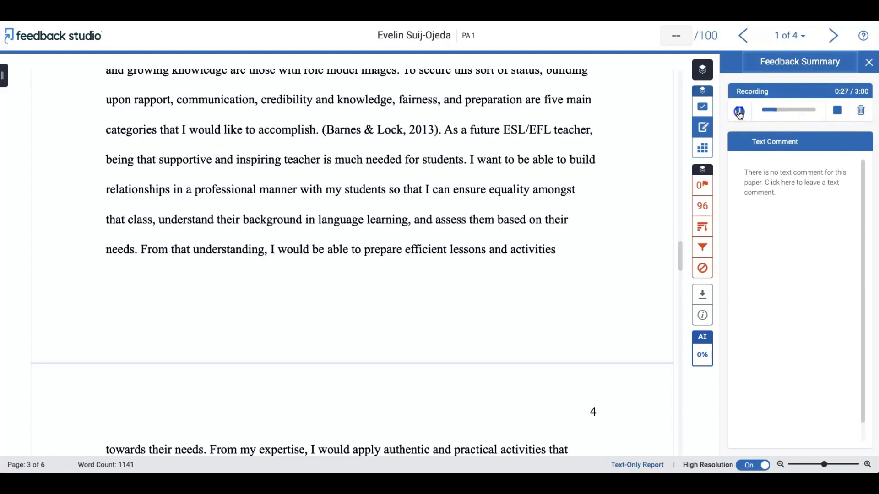
pyautogui.click(740, 114)
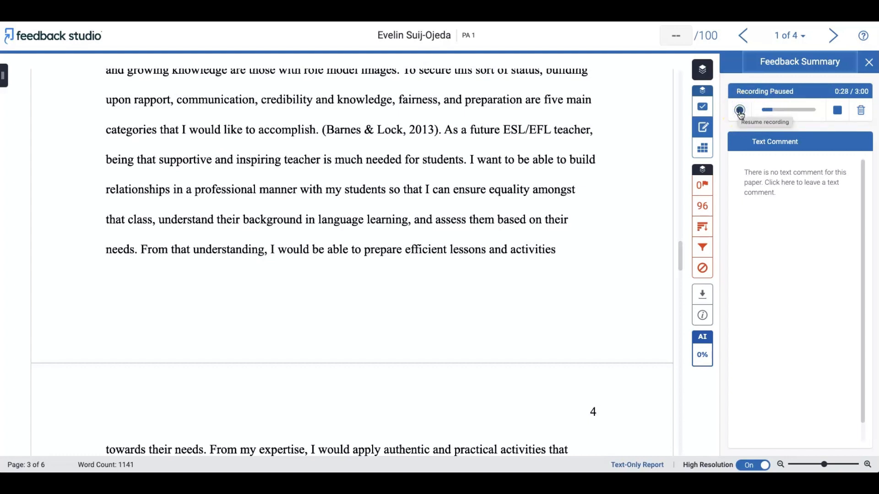
pyautogui.click(742, 112)
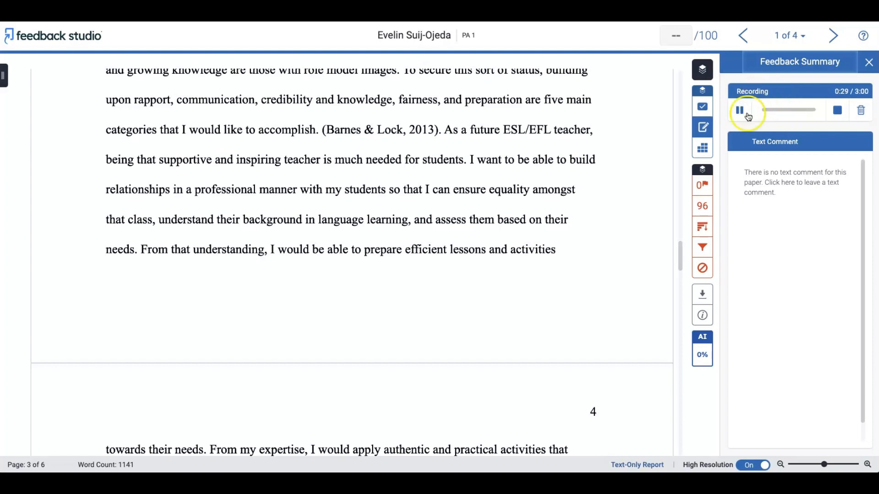
pyautogui.click(839, 112)
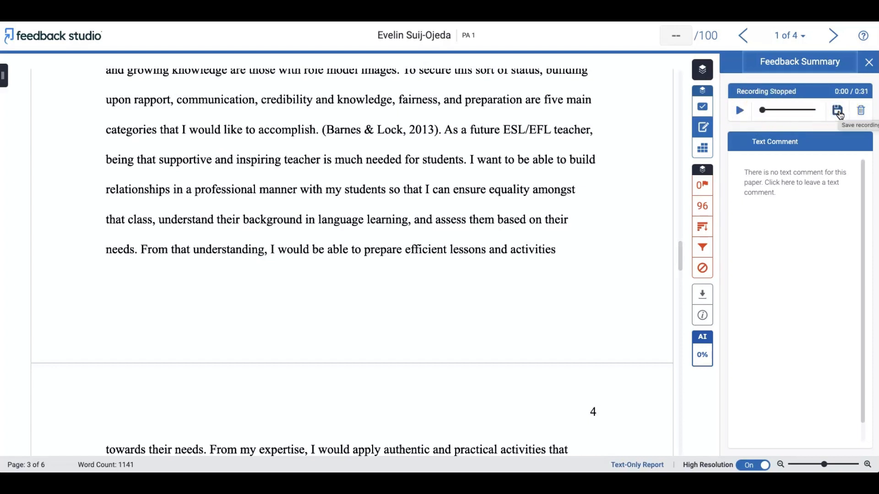
pyautogui.click(837, 113)
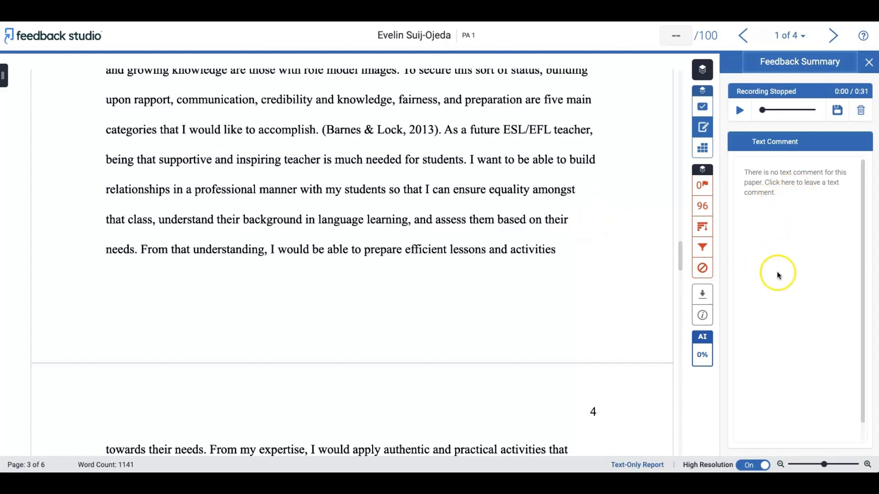
# - Start the text comment in the feedback summary and enter "ss"
pyautogui.click(788, 248)
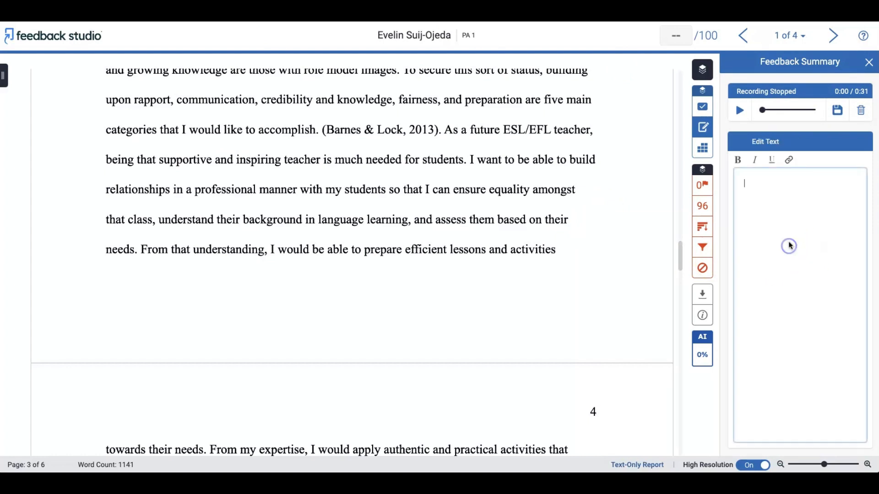
pyautogui.write('ss')
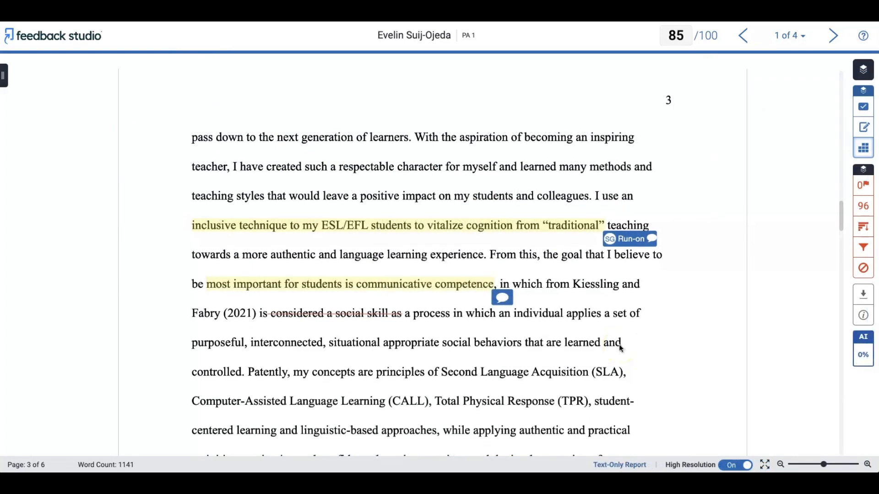
# - Open the rubric and view the descriptions of Criterion 2 and Criterion 3
pyautogui.click(863, 152)
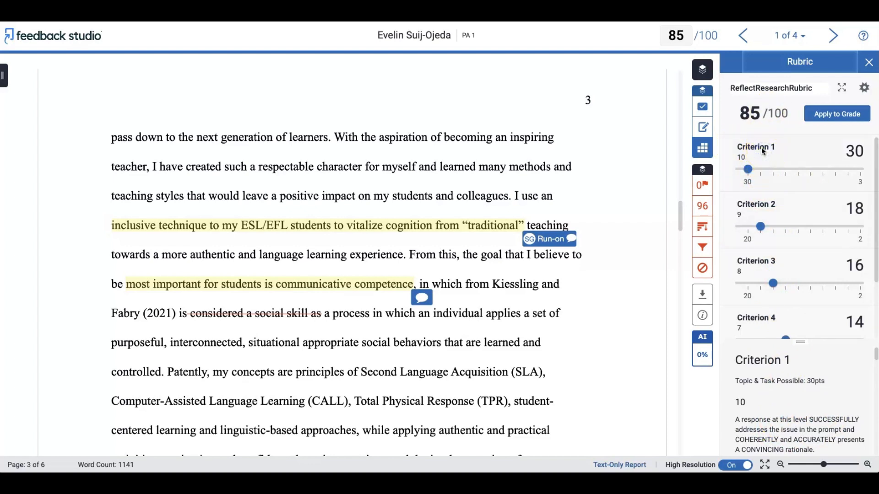
pyautogui.click(772, 211)
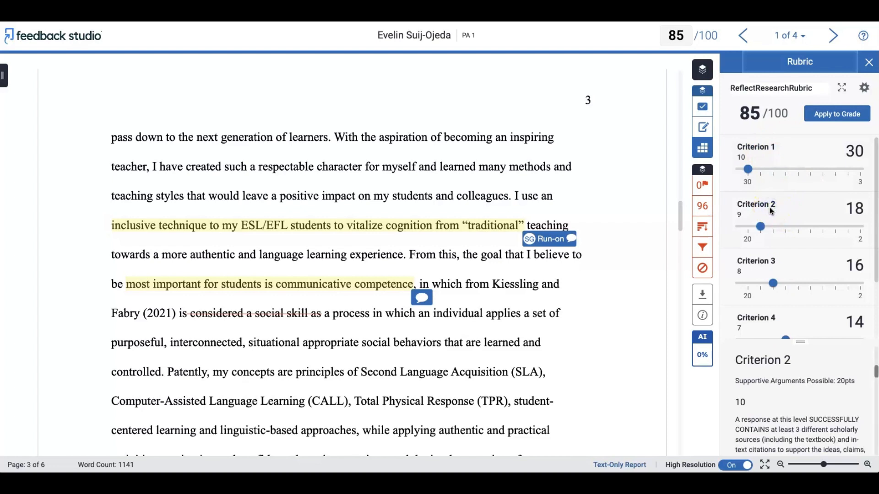
pyautogui.click(766, 264)
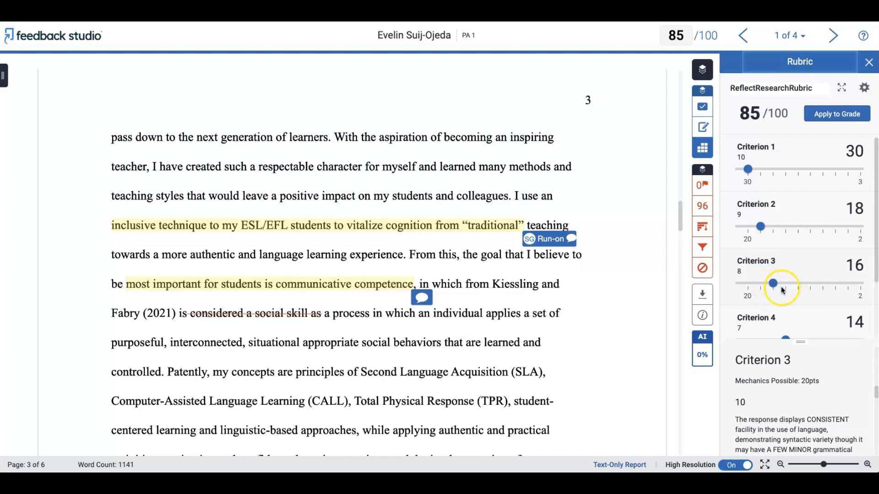
# - Set Criterion 3 to 12 points and enlarge the description area to read its scale levels
pyautogui.click(798, 292)
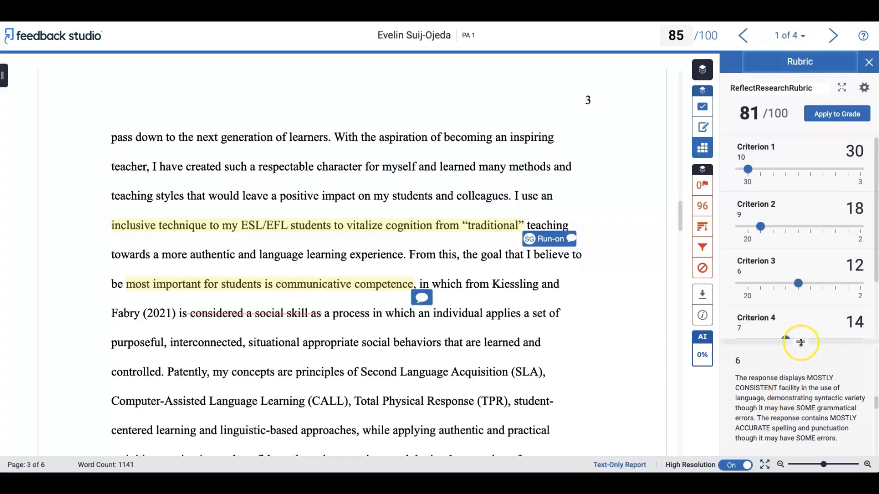
pyautogui.moveTo(801, 342); pyautogui.dragTo(781, 298)
pyautogui.scroll(4, 800, 375)
pyautogui.scroll(-3, 801, 375)
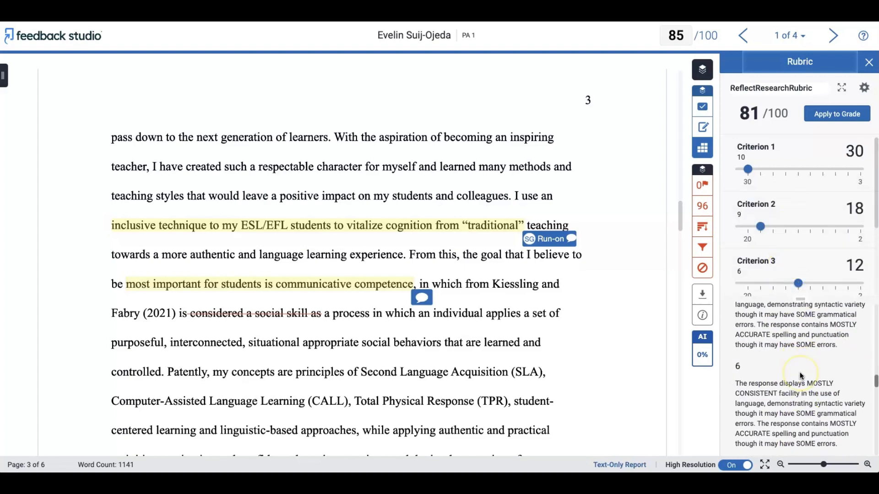
pyautogui.scroll(-3, 801, 375)
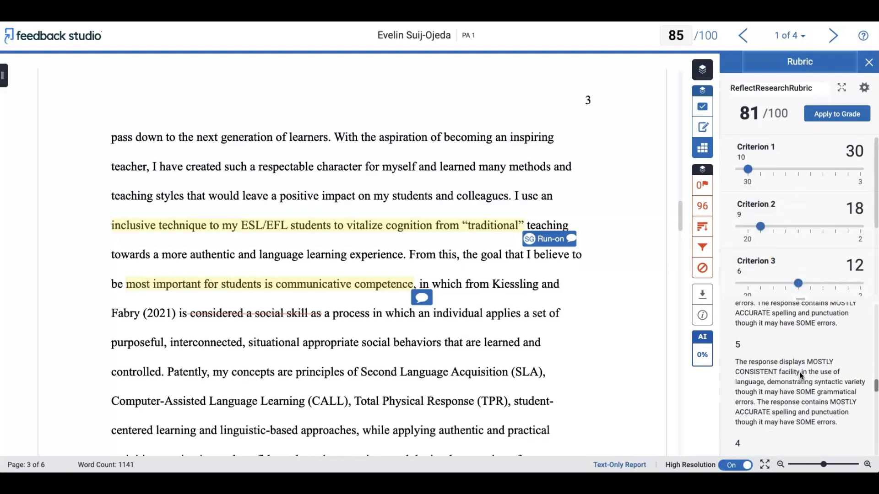
pyautogui.scroll(-5, 800, 375)
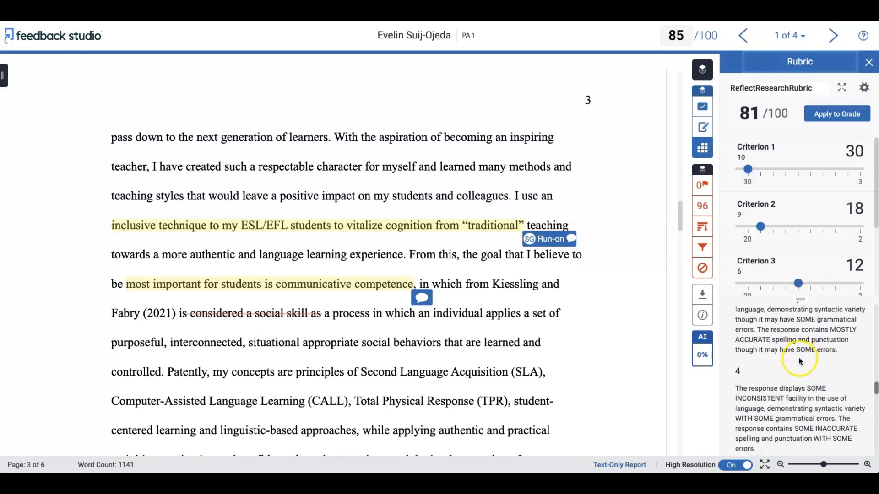
pyautogui.scroll(1, 800, 362)
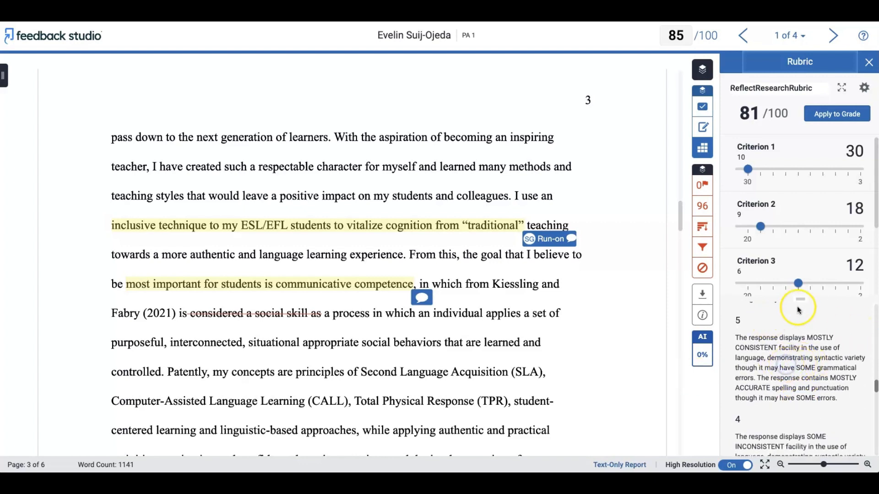
# - Try Criterion 3 at 10 points and set it back to 16 points
pyautogui.click(810, 283)
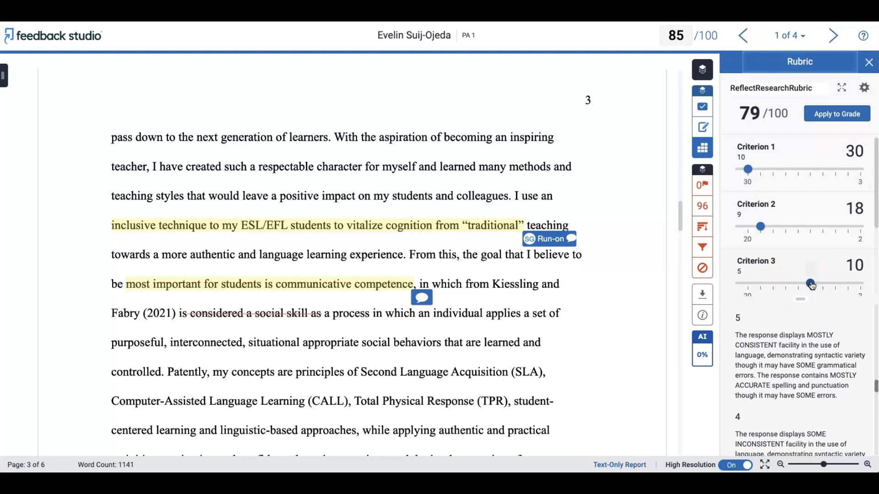
pyautogui.scroll(-2, 801, 380)
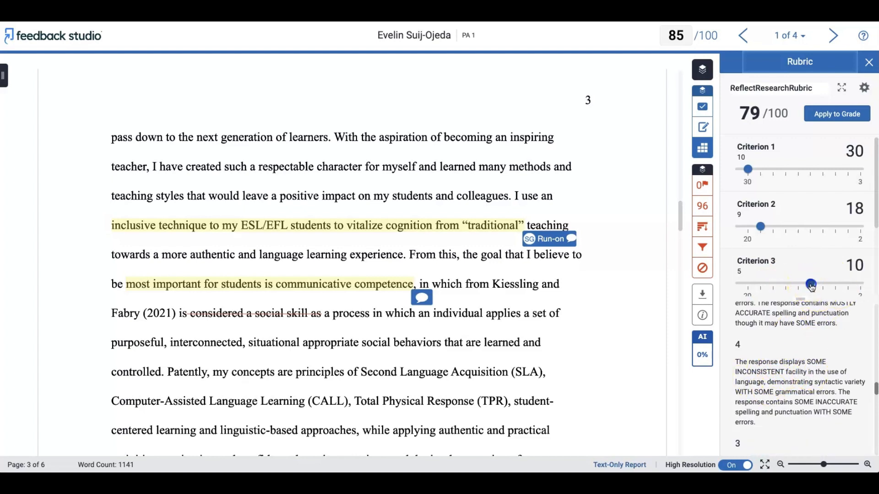
pyautogui.moveTo(811, 286); pyautogui.dragTo(778, 290)
pyautogui.moveTo(799, 289); pyautogui.dragTo(767, 287)
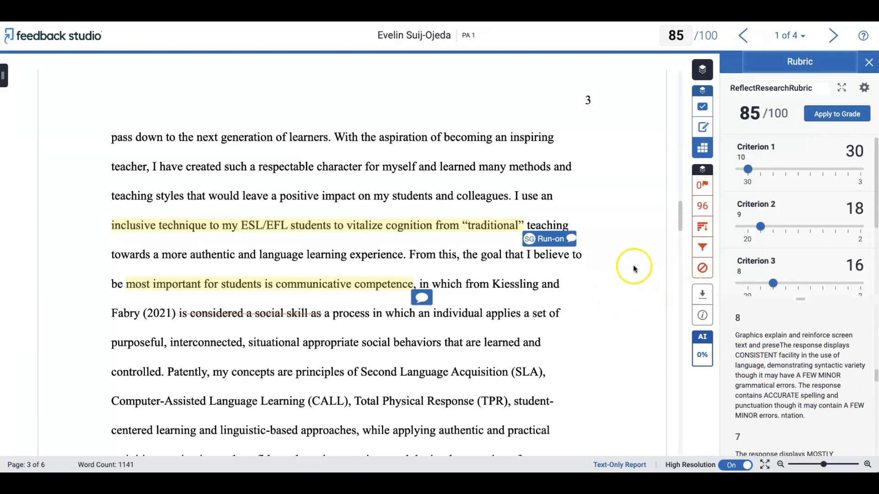
# - Open the ReflectResearchRubric in its expanded window, move it over the paper and make it shorter and slightly wider
pyautogui.click(839, 87)
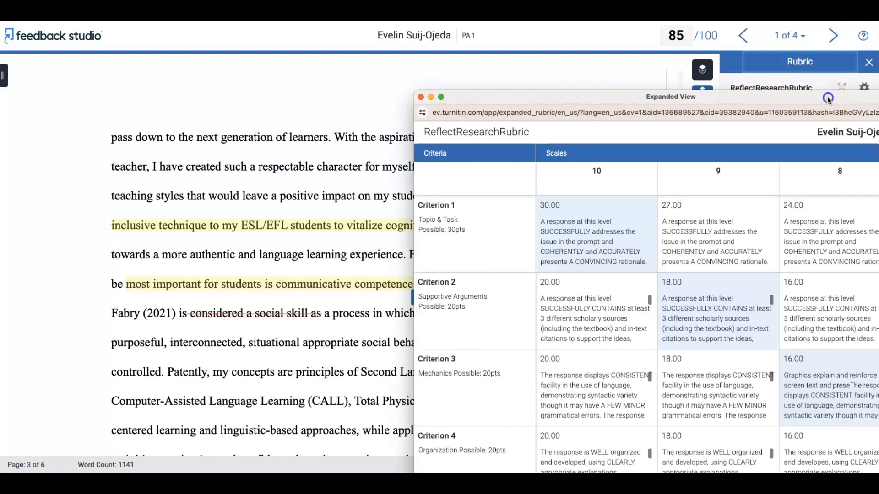
pyautogui.moveTo(828, 97); pyautogui.dragTo(568, 48)
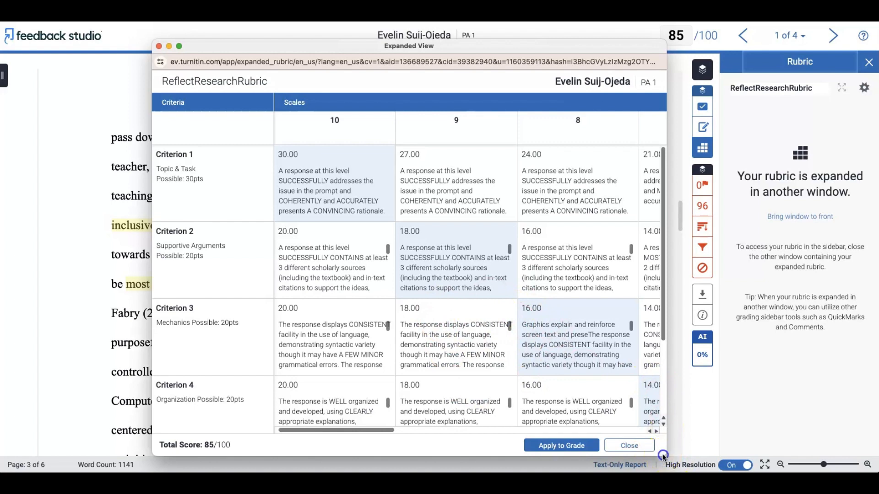
pyautogui.moveTo(666, 456); pyautogui.dragTo(682, 419)
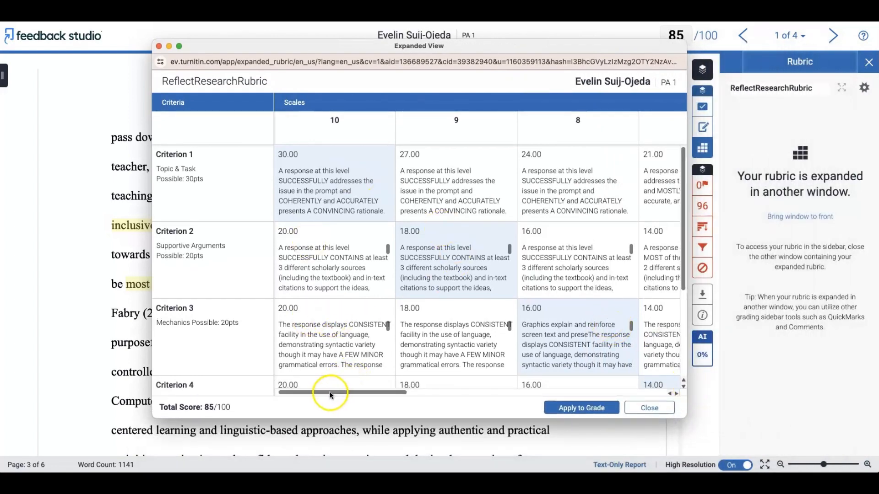
# - Look through the criteria and their scale descriptions in the expanded rubric
pyautogui.moveTo(330, 393); pyautogui.dragTo(307, 403)
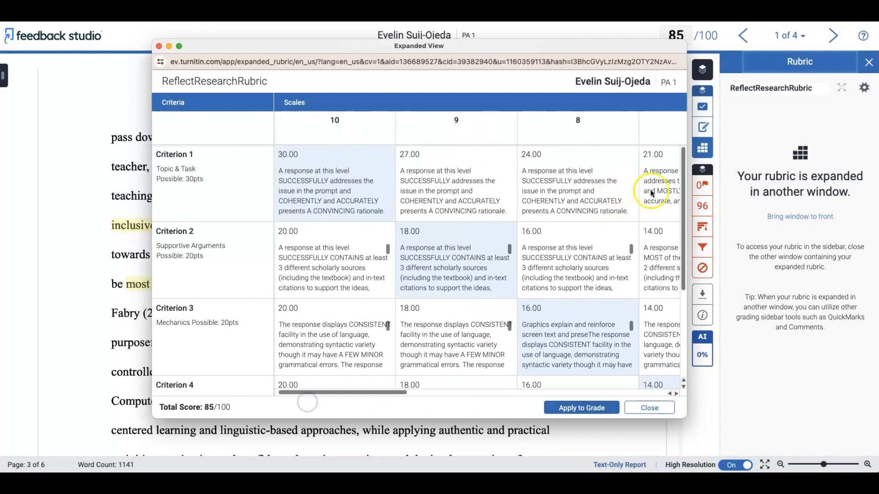
pyautogui.moveTo(684, 179)
pyautogui.mouseDown()
pyautogui.moveTo(685, 286)
pyautogui.moveTo(677, 187)
pyautogui.mouseUp()
pyautogui.scroll(1, 531, 241)
pyautogui.scroll(-3, 530, 241)
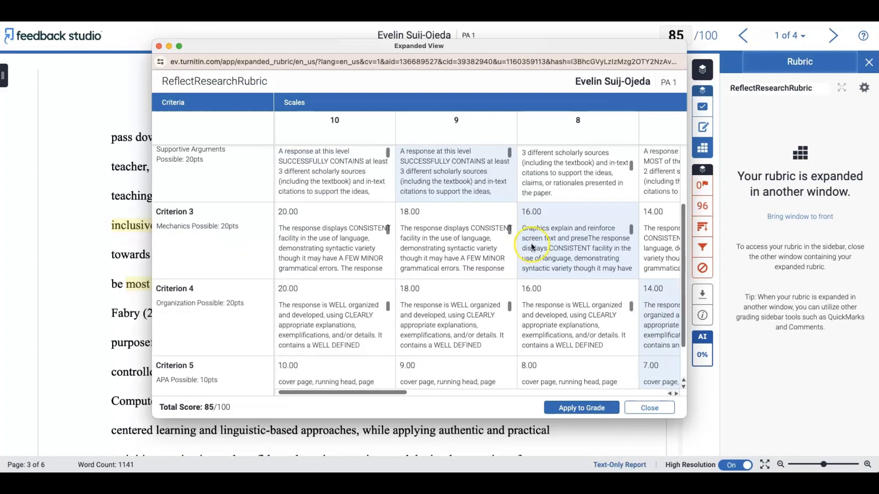
pyautogui.scroll(1, 531, 247)
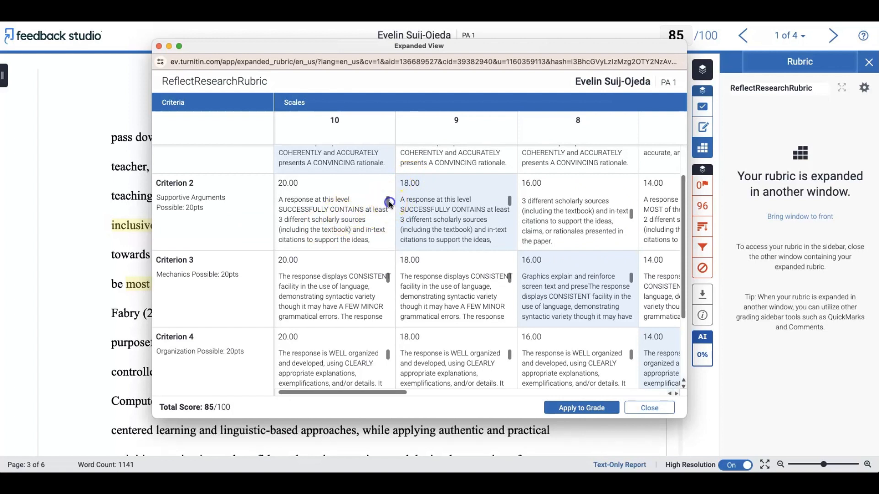
# - Try Criterion 2 at 20 points and set it back to 18 points
pyautogui.moveTo(389, 200)
pyautogui.mouseDown()
pyautogui.moveTo(390, 233)
pyautogui.moveTo(389, 200)
pyautogui.mouseUp()
pyautogui.click(348, 217)
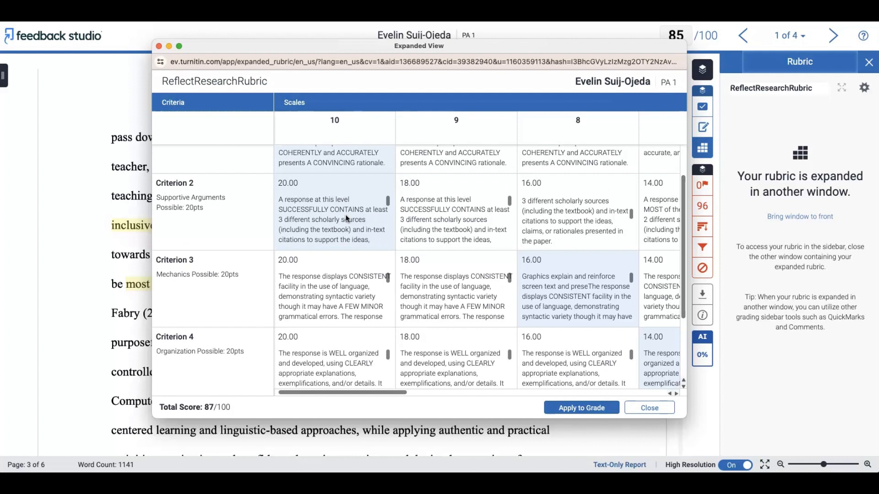
pyautogui.click(439, 214)
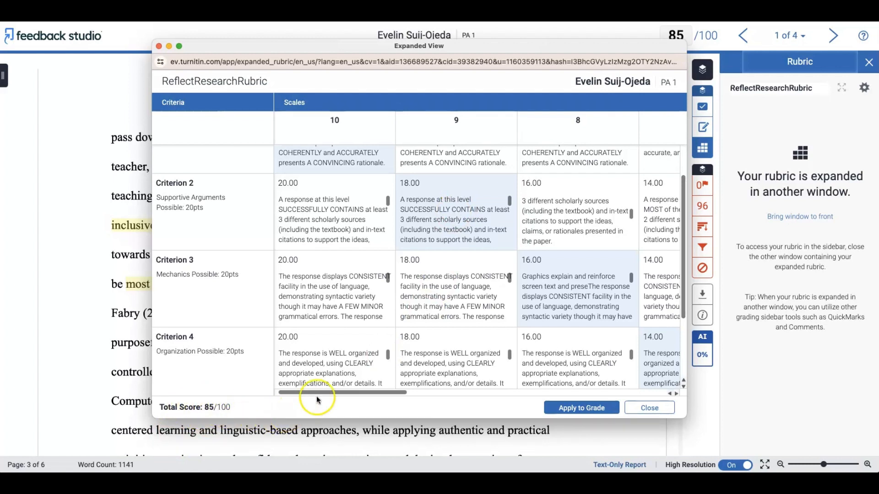
# - Score Criterion 3 at 20 points and Criterion 4 at 18 points, apply the rubric score to the grade and close the expanded rubric
pyautogui.click(332, 293)
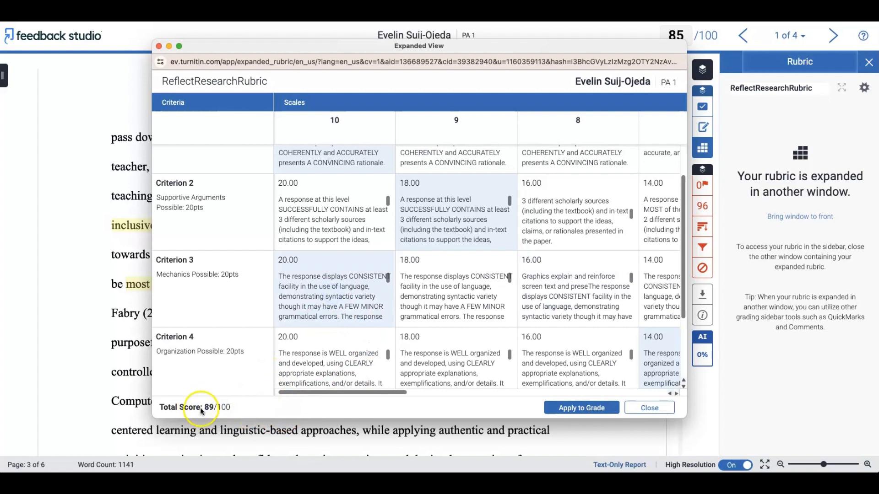
pyautogui.click(454, 364)
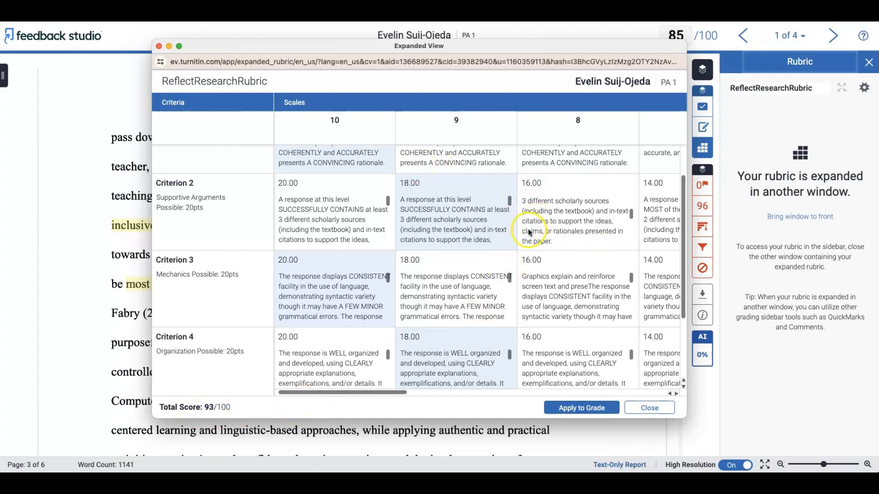
pyautogui.click(595, 410)
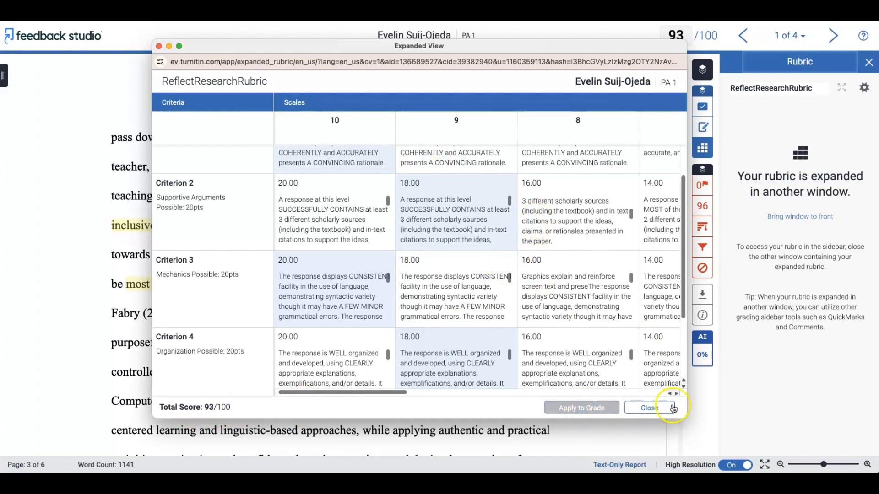
pyautogui.click(651, 409)
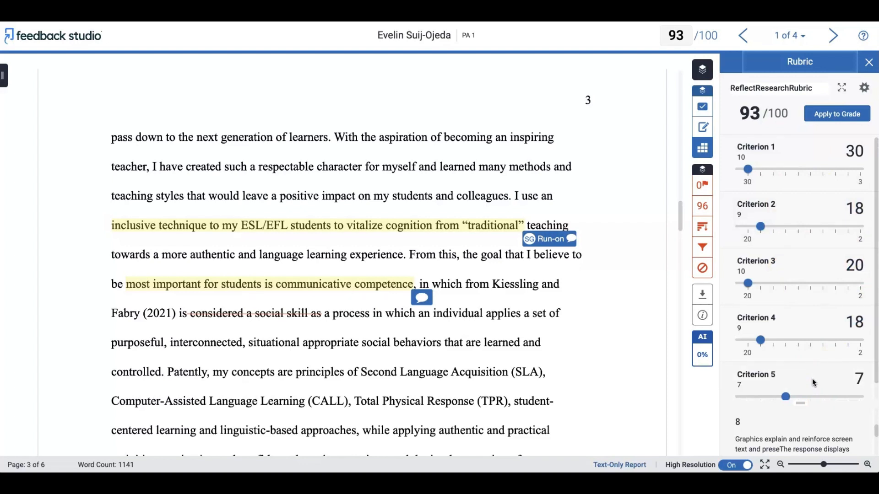
# - Open the rubric manager and look through the criteria and scale descriptions of ReflectResearchRubric
pyautogui.click(865, 93)
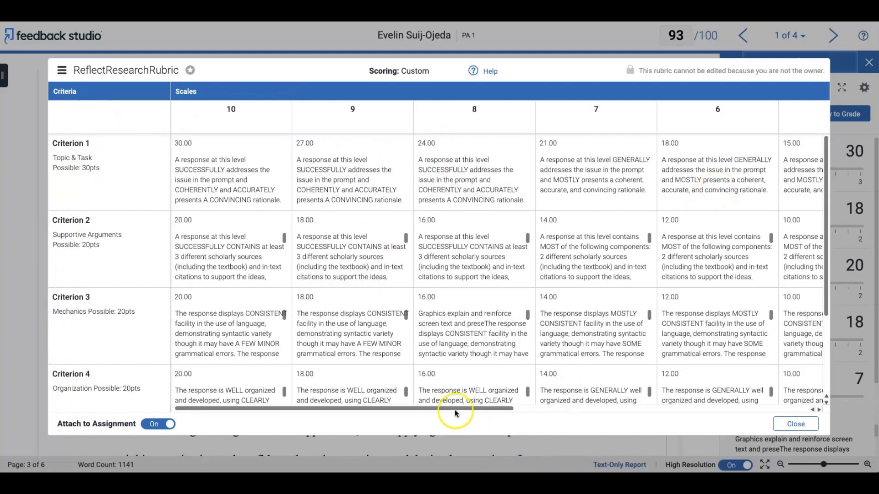
pyautogui.moveTo(453, 409)
pyautogui.mouseDown()
pyautogui.moveTo(598, 409)
pyautogui.moveTo(456, 410)
pyautogui.mouseUp()
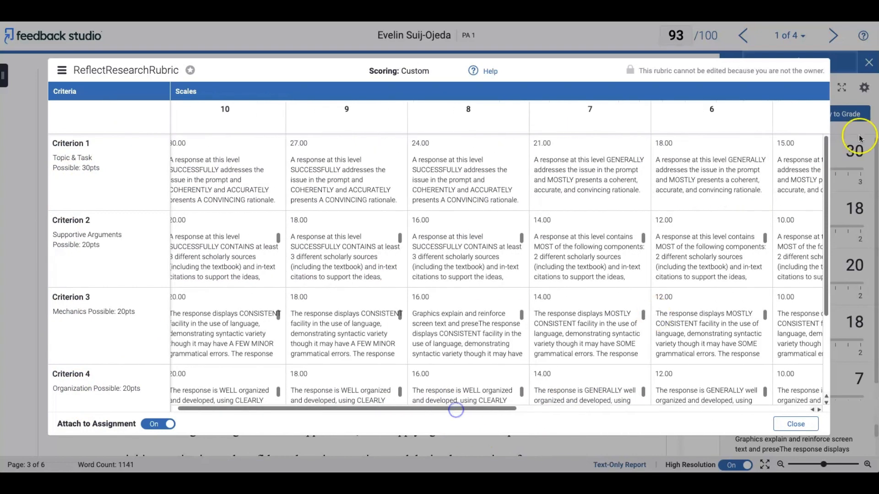
pyautogui.moveTo(826, 173); pyautogui.dragTo(819, 281)
pyautogui.scroll(2, 817, 274)
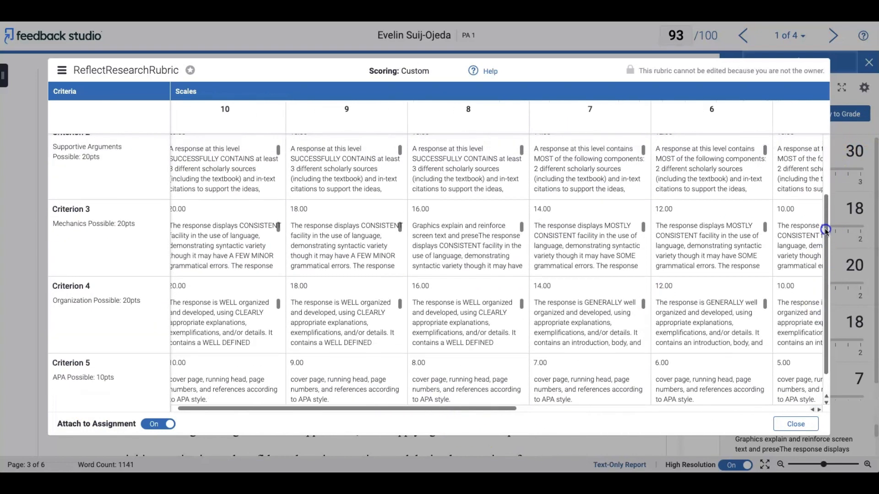
pyautogui.scroll(2, 593, 255)
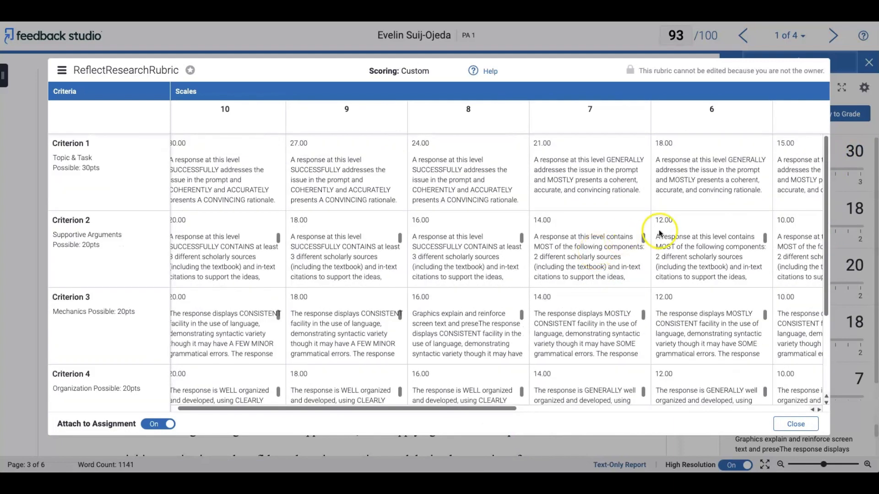
pyautogui.moveTo(643, 238)
pyautogui.mouseDown()
pyautogui.moveTo(643, 251)
pyautogui.moveTo(645, 226)
pyautogui.mouseUp()
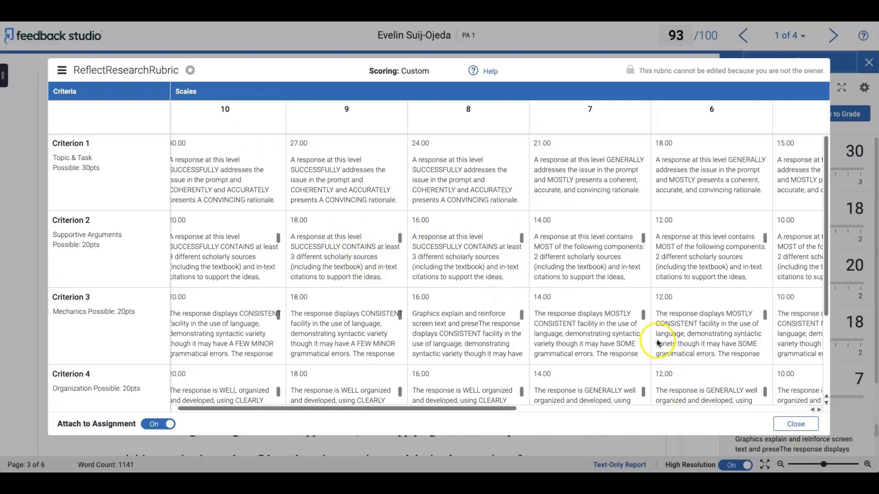
# - Check the available options for creating, uploading, duplicating and downloading rubrics, and close the rubric manager
pyautogui.click(62, 70)
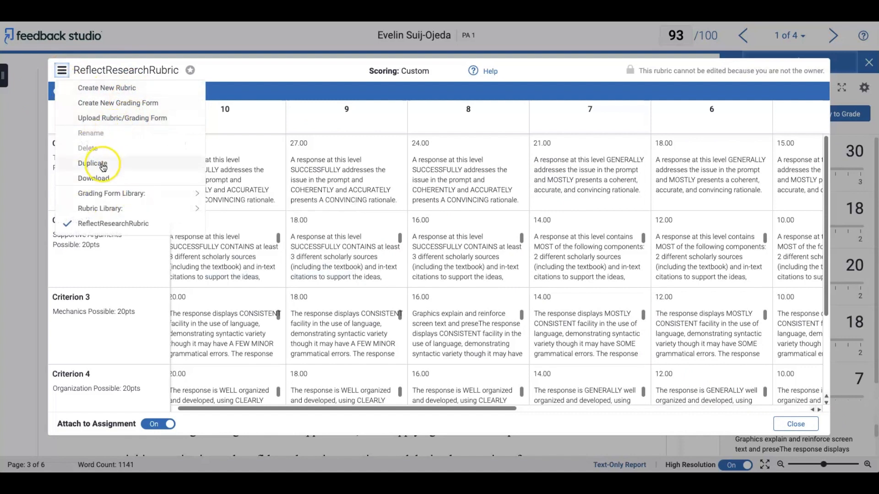
pyautogui.click(307, 74)
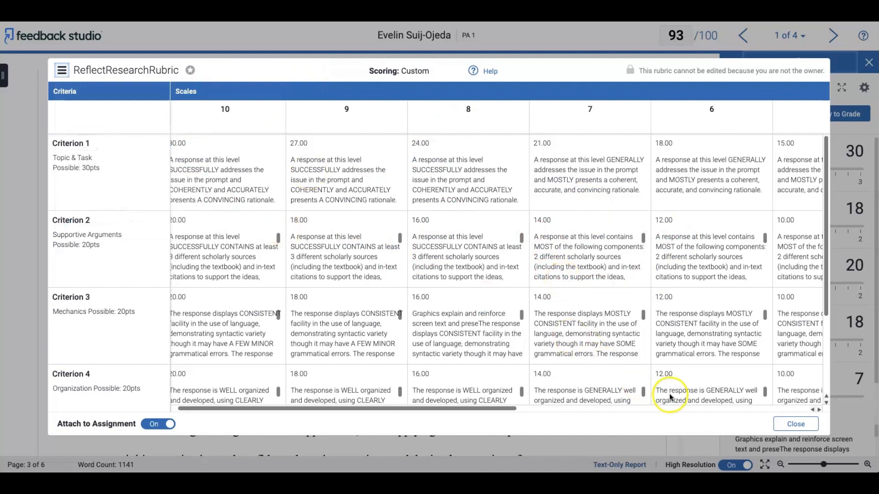
pyautogui.click(797, 424)
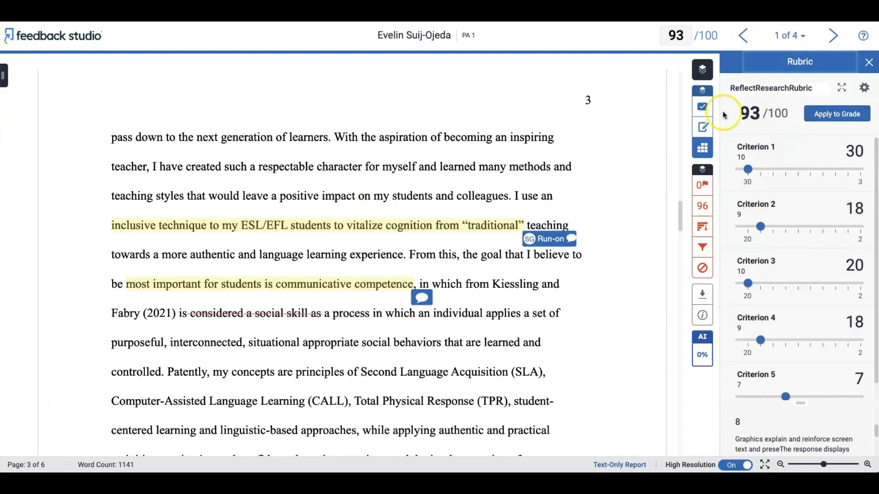
# - Reopen the rubric in its expanded window, move it over the paper and choose the 20-point level for Criterion 2
pyautogui.click(841, 88)
pyautogui.moveTo(838, 100); pyautogui.dragTo(606, 64)
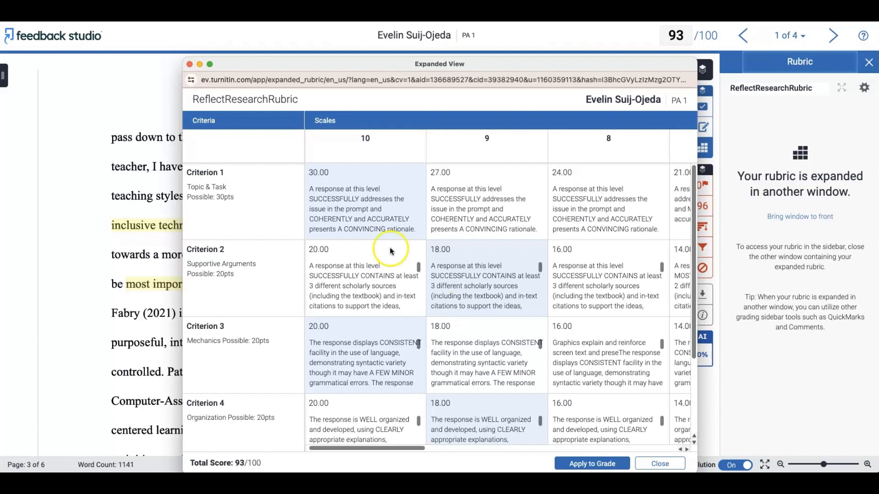
pyautogui.click(358, 276)
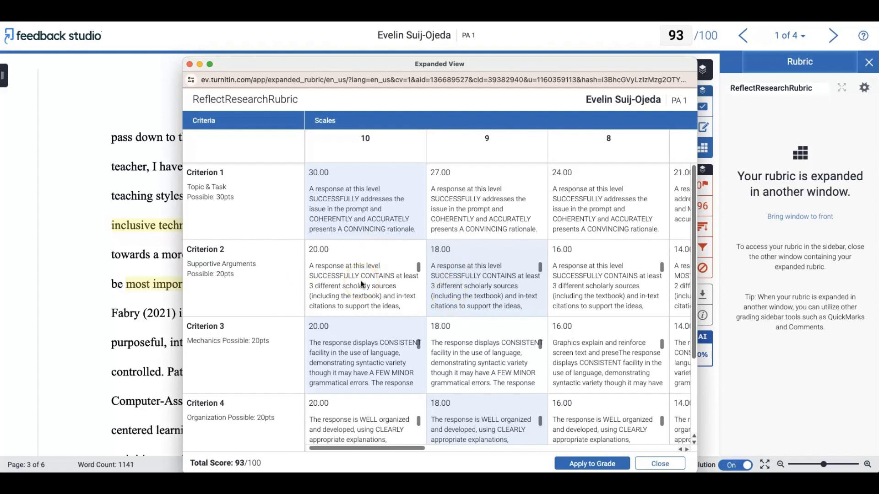